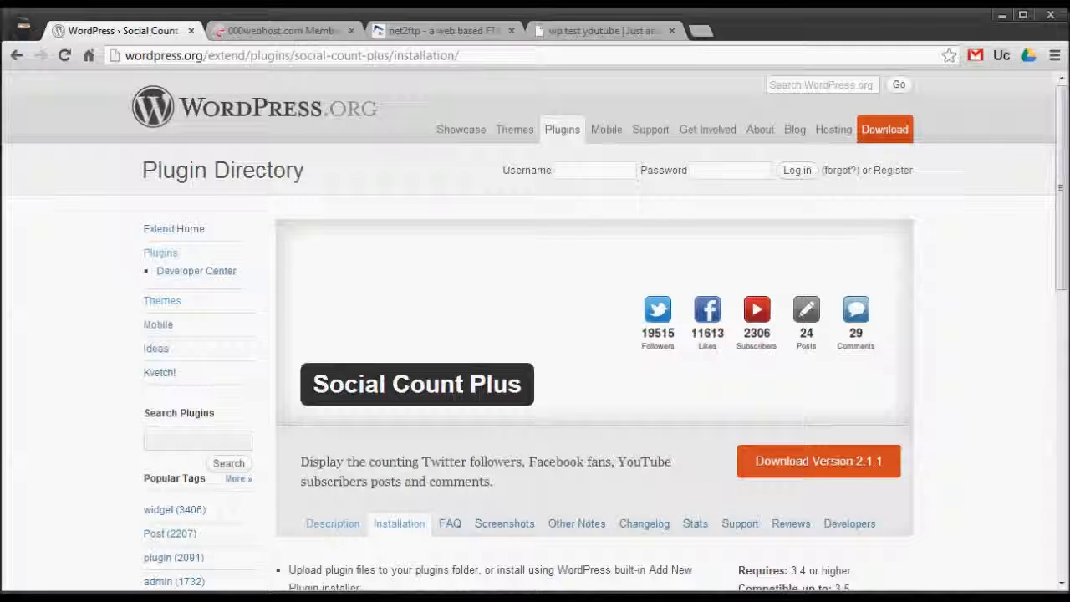
- Download version 2.1.1 of the Social Count Plus plugin and save the zip file to the Desktop
click(819, 465)
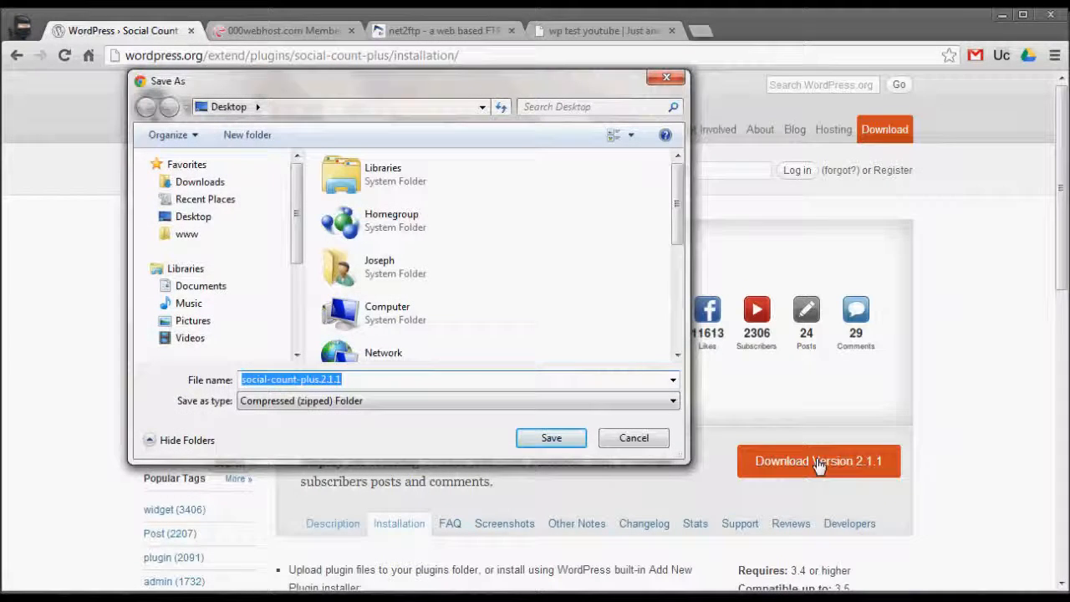
click(548, 438)
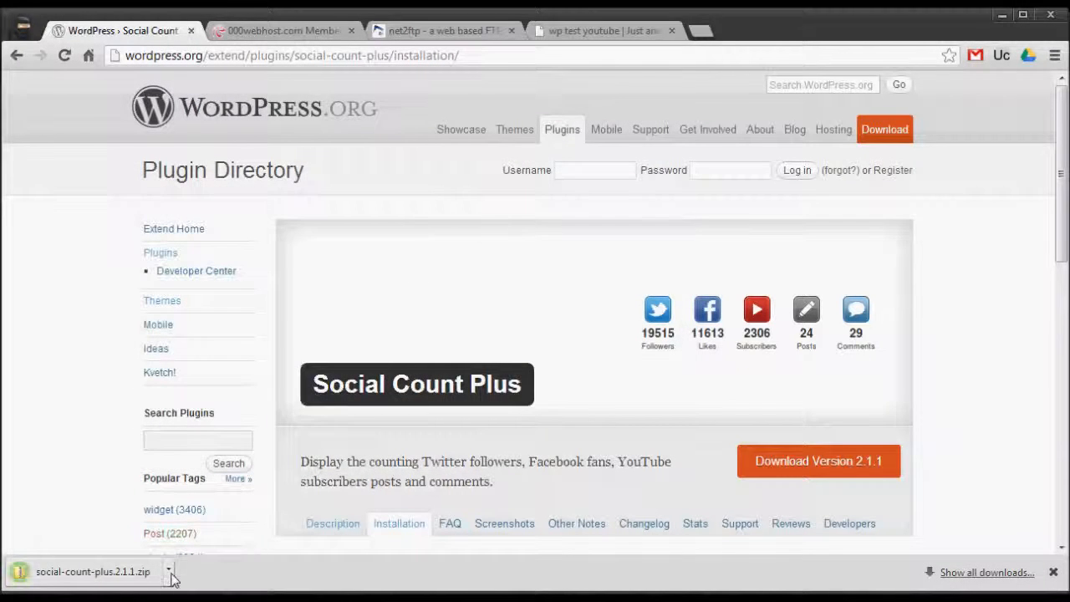
- Examine the downloaded archive's social-count-plus folder and its screenshot-1 image, and close the archive window
click(168, 572)
click(172, 481)
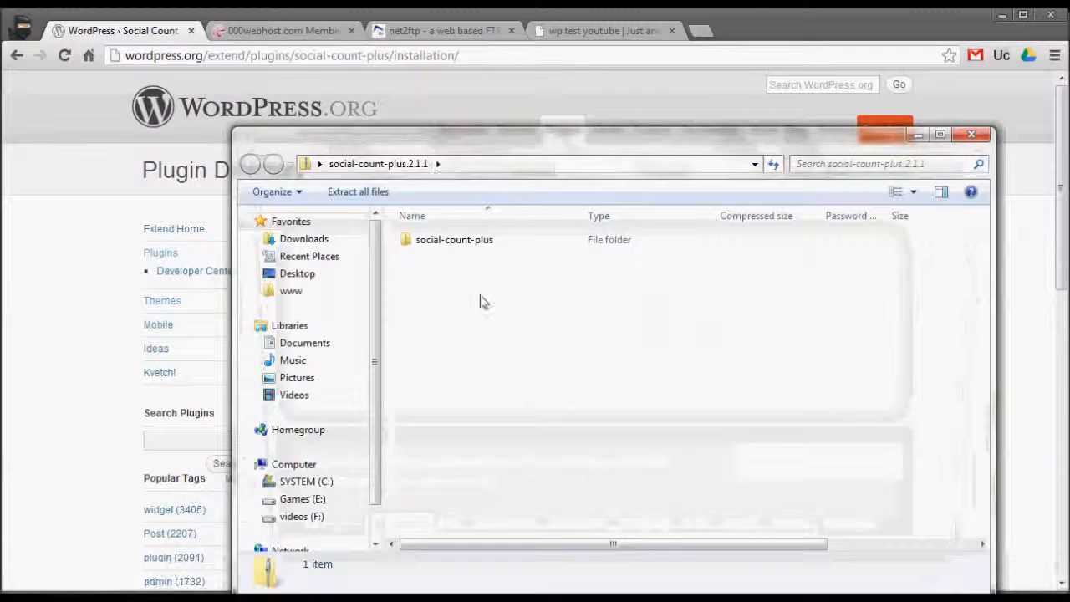
double_click(471, 243)
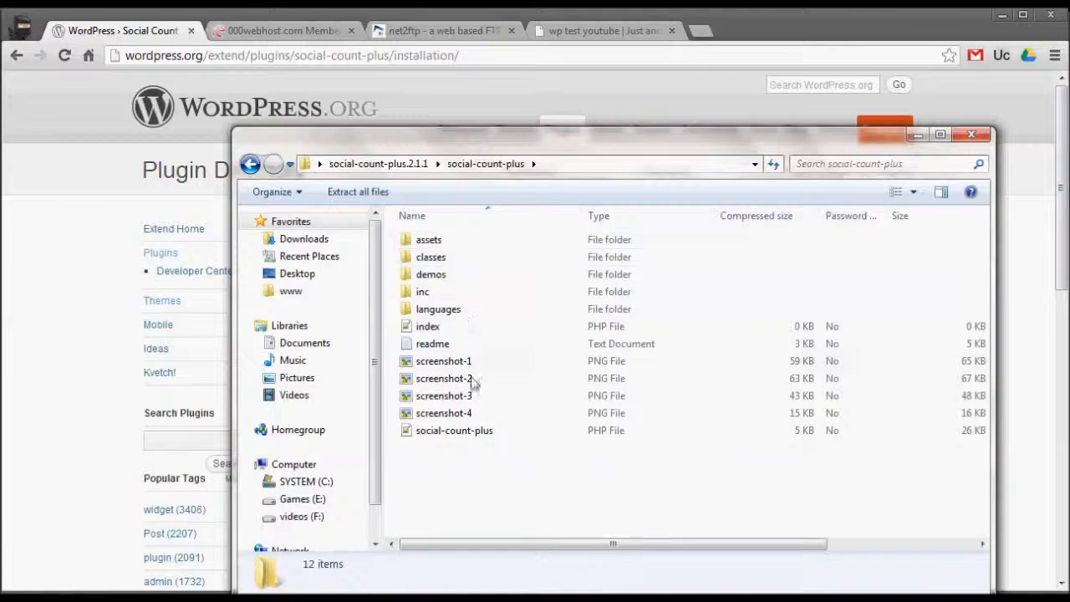
click(457, 366)
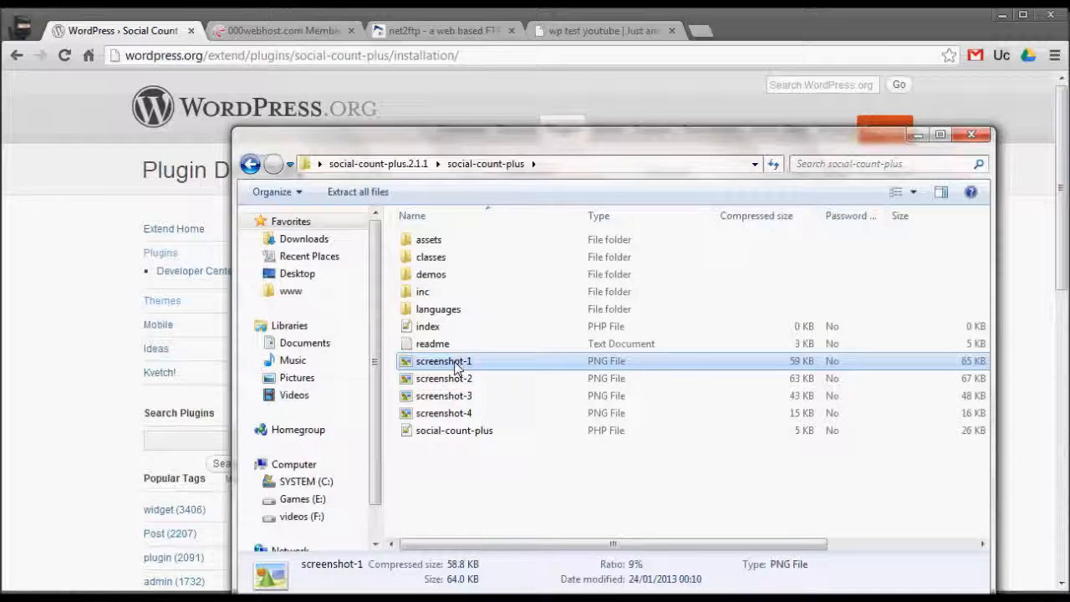
double_click(457, 368)
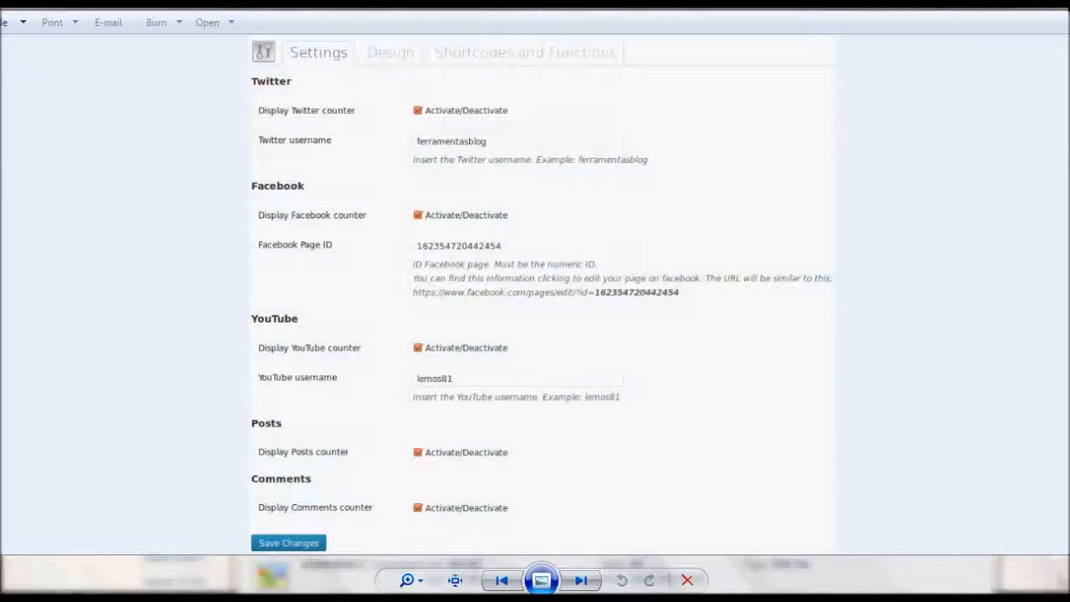
click(1069, 4)
click(250, 165)
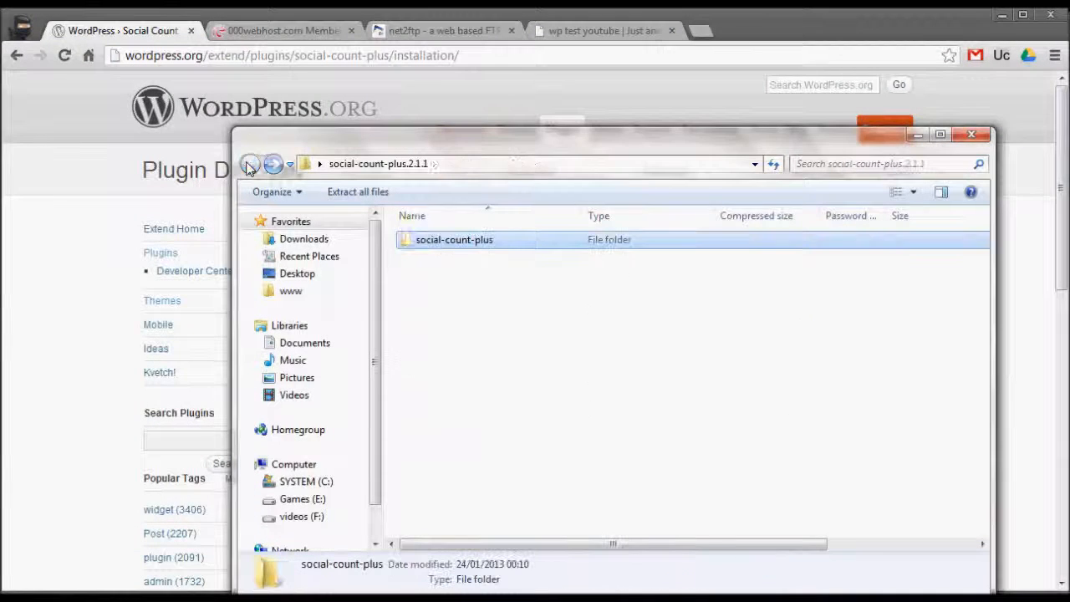
click(972, 135)
- Look over the 000webhost control panel and net2ftp file manager, and open the dashboard of the wp test youtube site
click(271, 30)
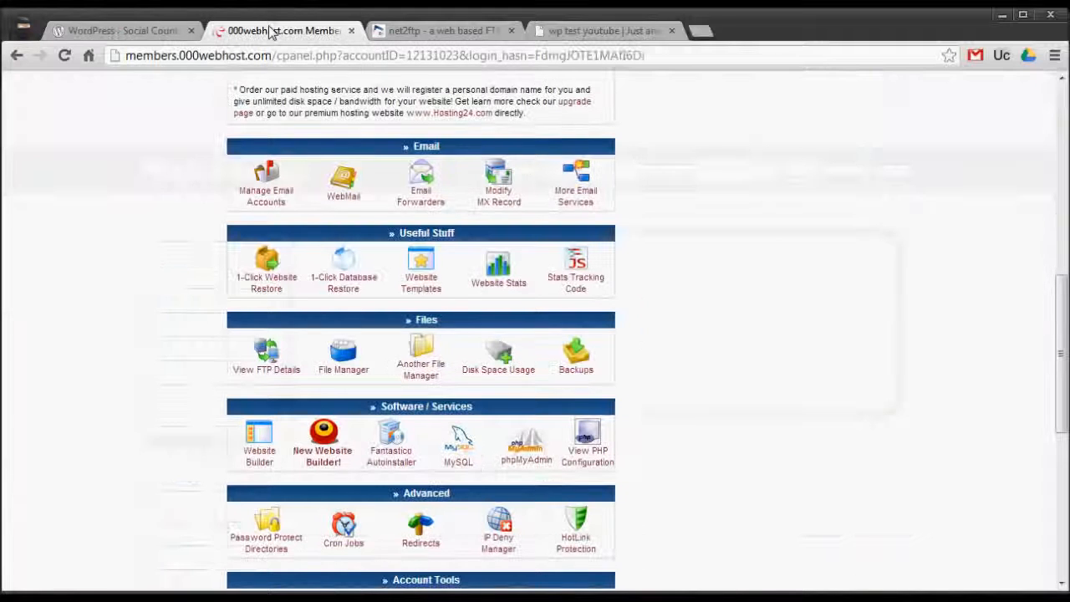
scroll(270, 32, up, 8)
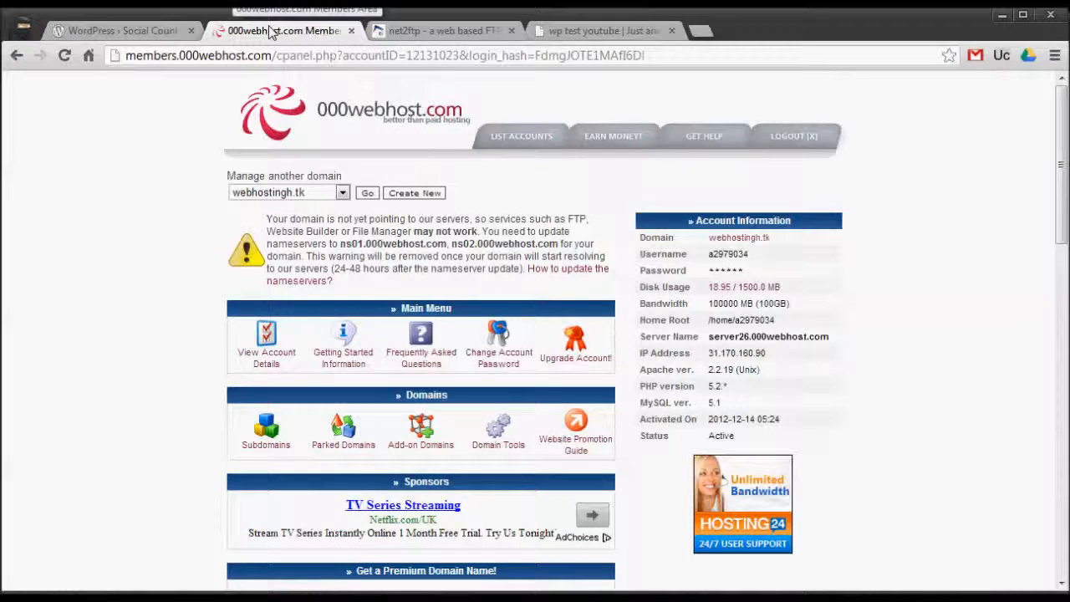
click(396, 33)
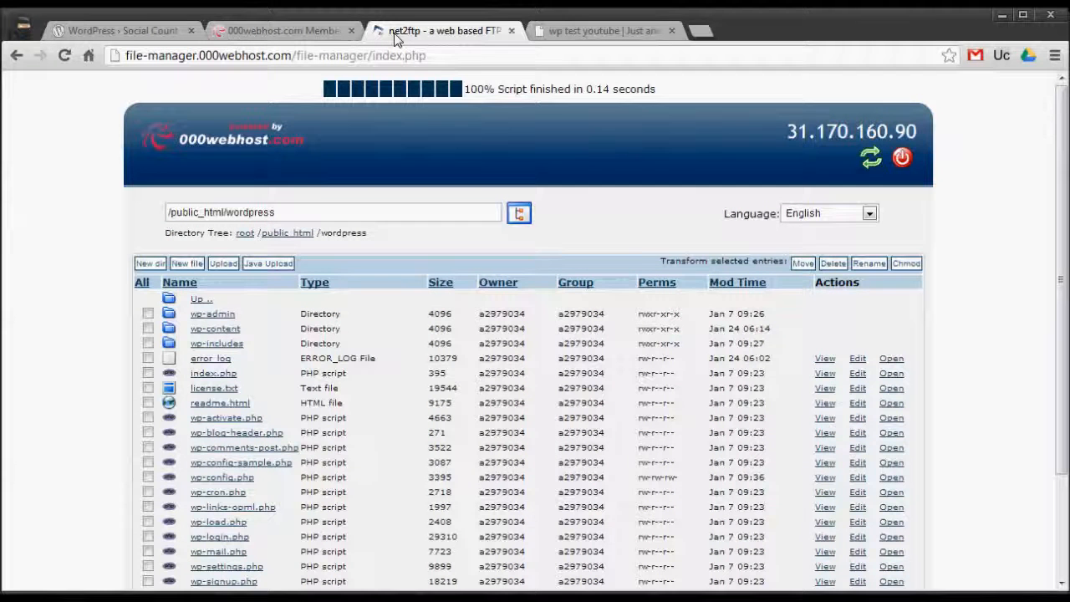
click(636, 33)
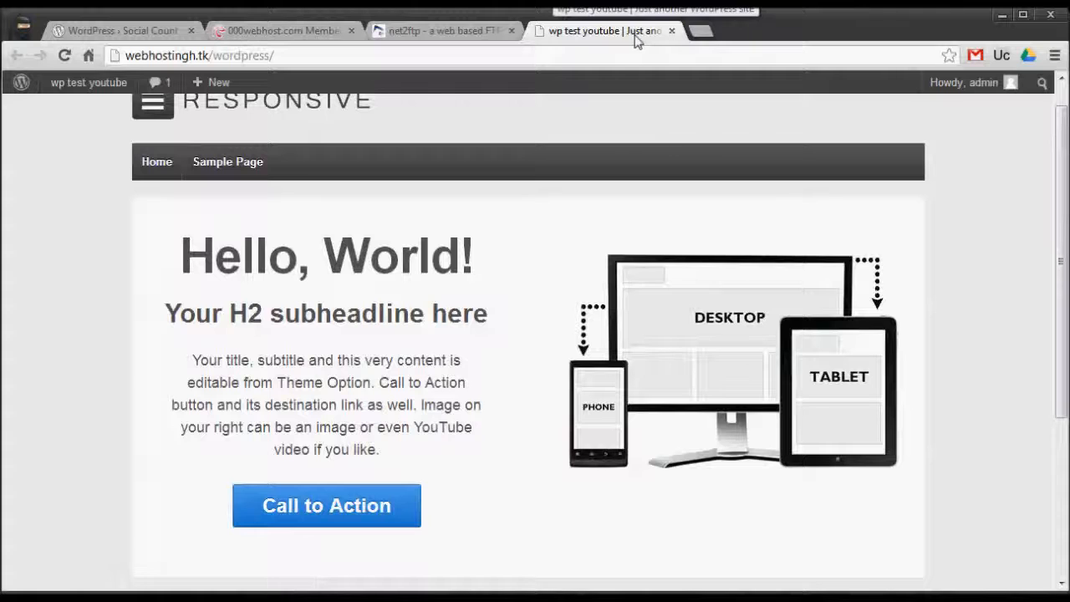
mouse_move(89, 82)
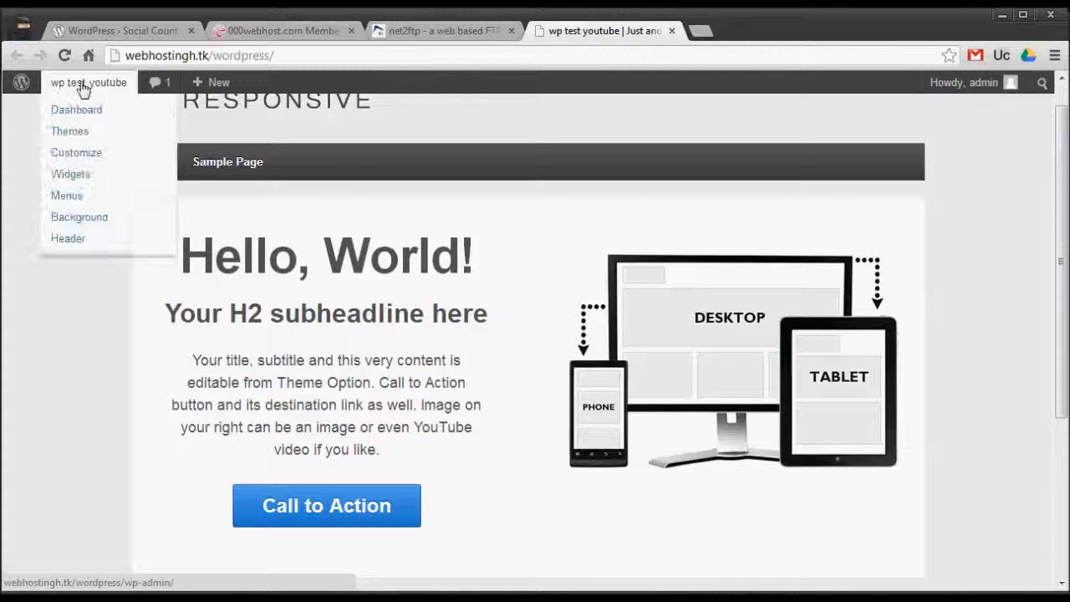
click(81, 117)
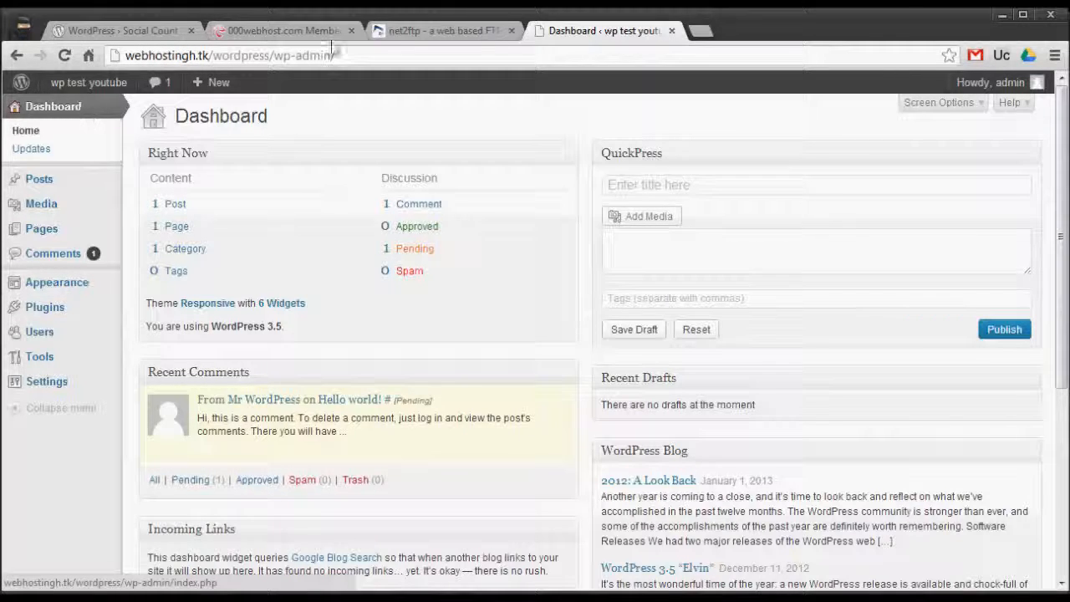
- Open the /public_html/wordpress/wp-content/plugins directory in the net2ftp file manager
click(404, 31)
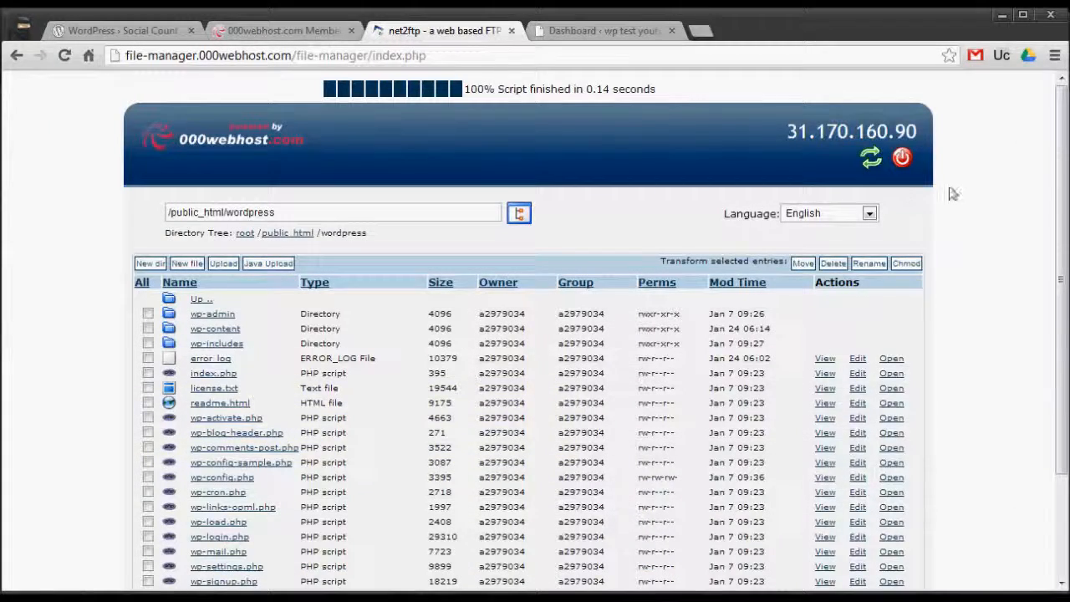
scroll(508, 199, down, 1)
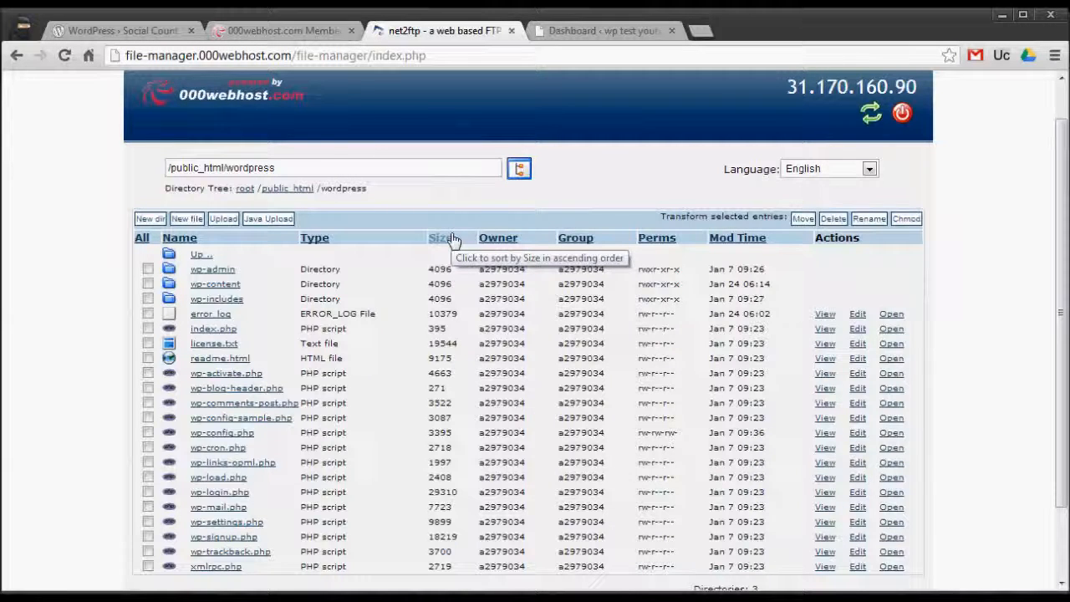
click(602, 30)
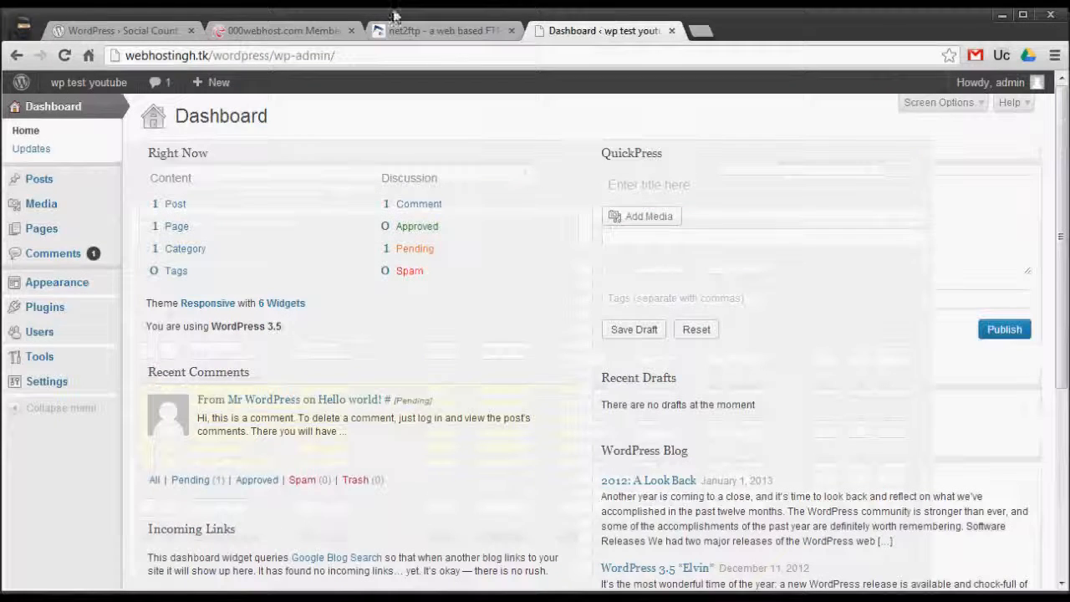
click(440, 33)
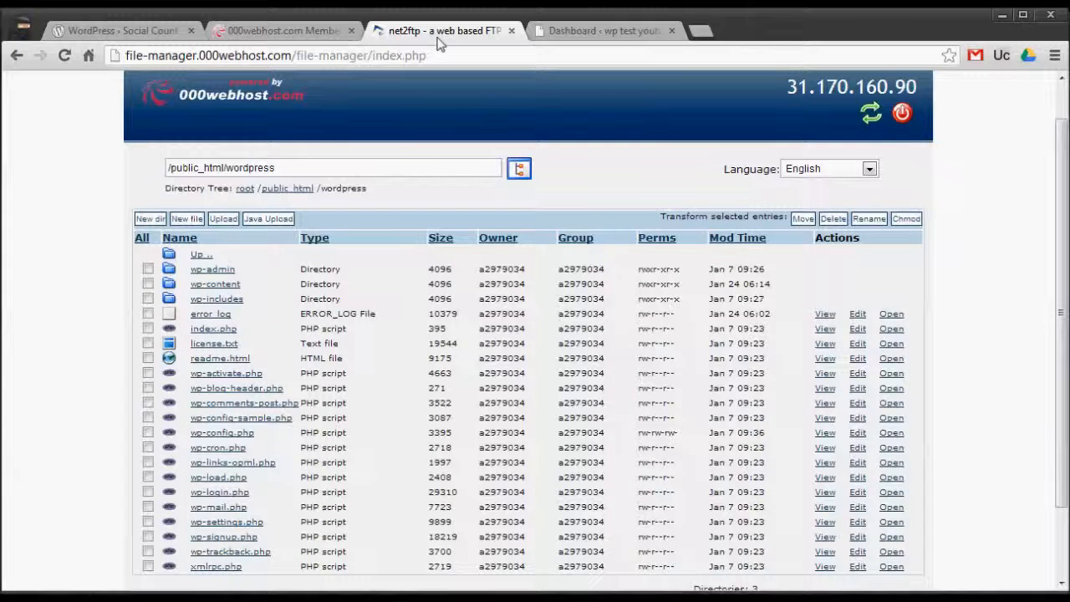
click(211, 290)
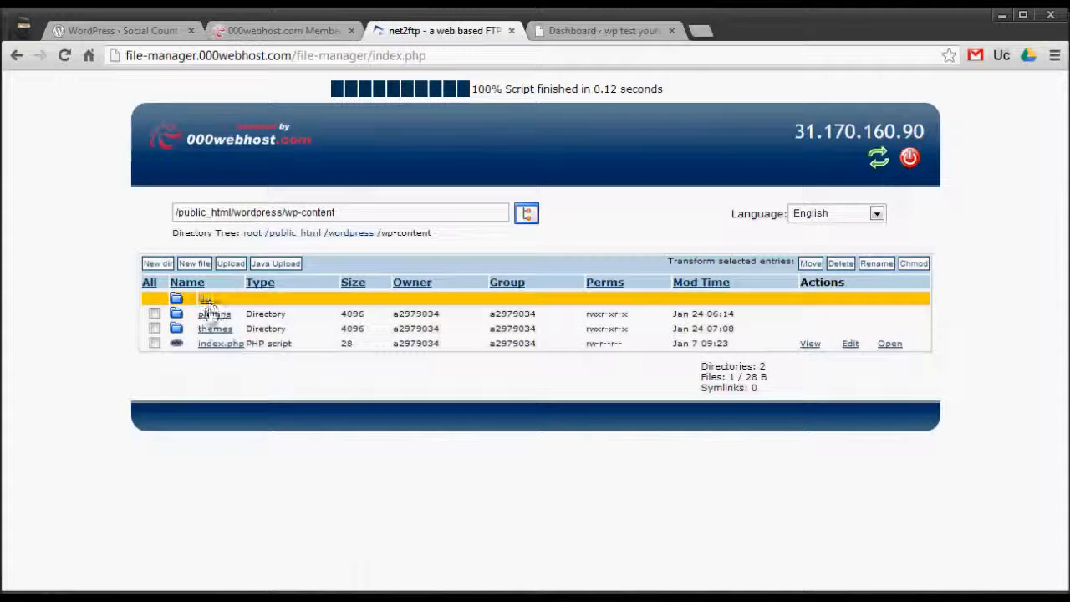
click(213, 316)
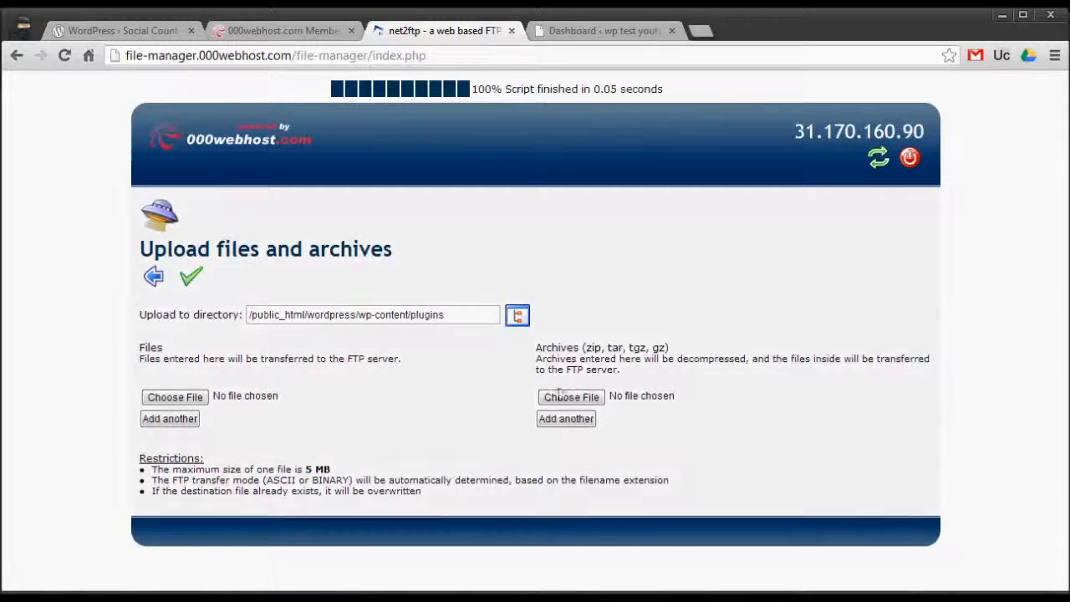
- Try to upload social-count-plus.2.1.1.zip as an archive into the plugins directory, and return to the directory listing
click(562, 396)
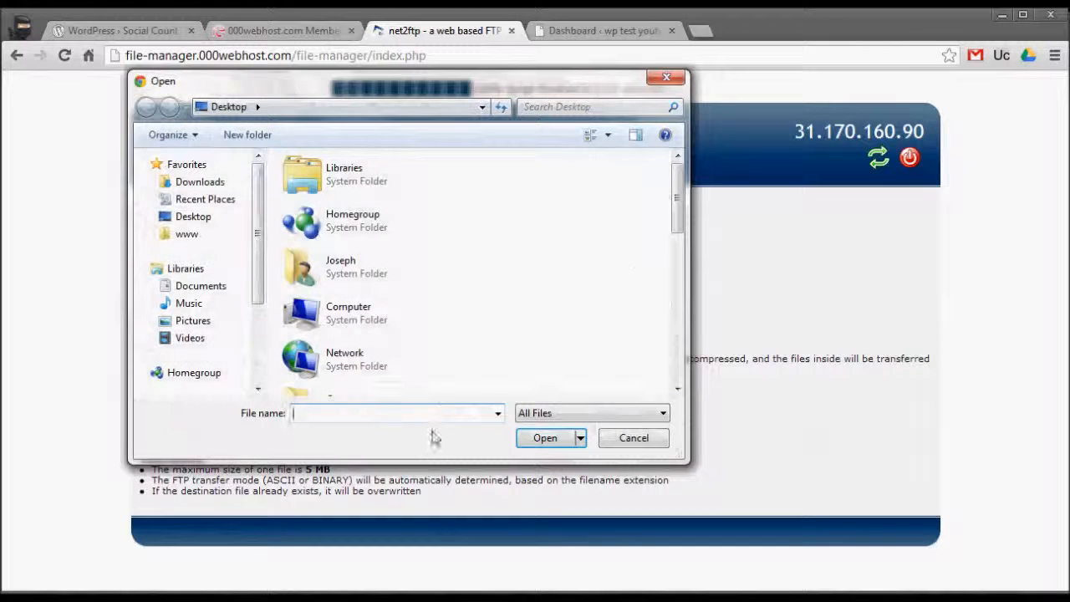
drag(677, 205, 680, 311)
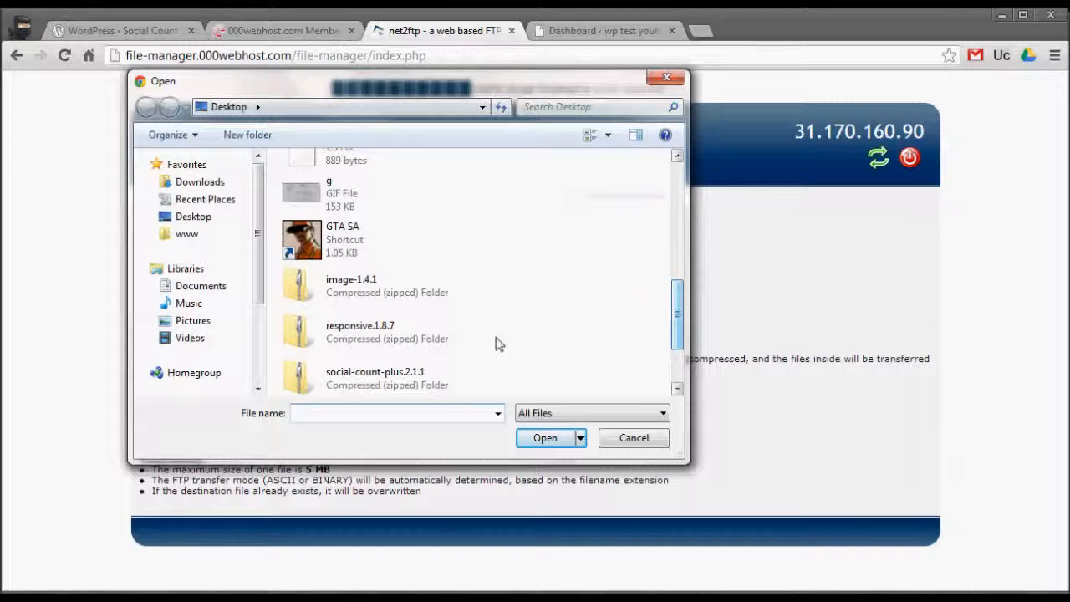
click(431, 372)
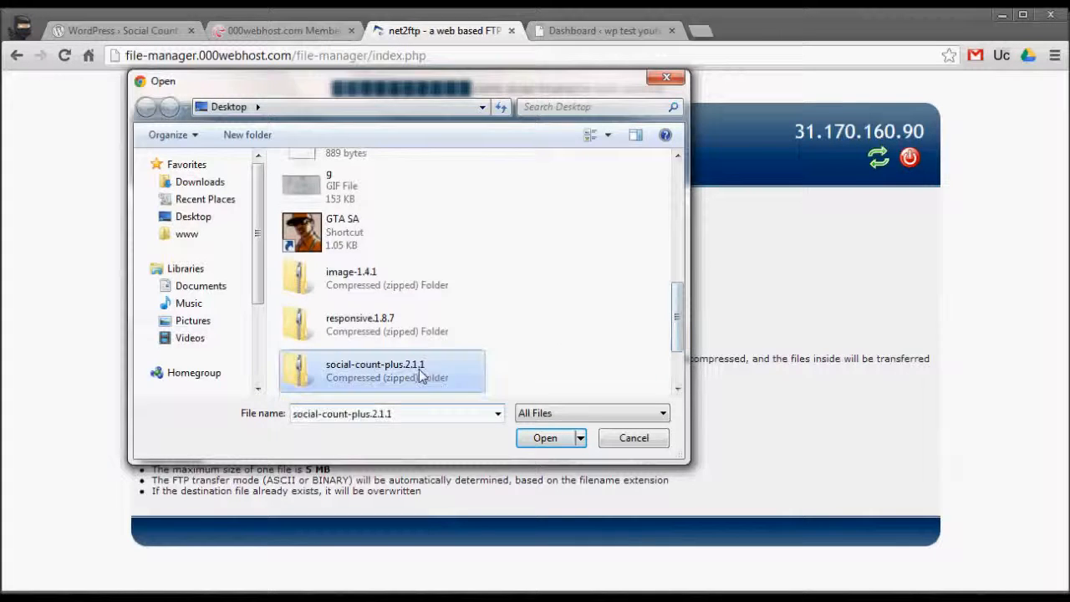
click(539, 437)
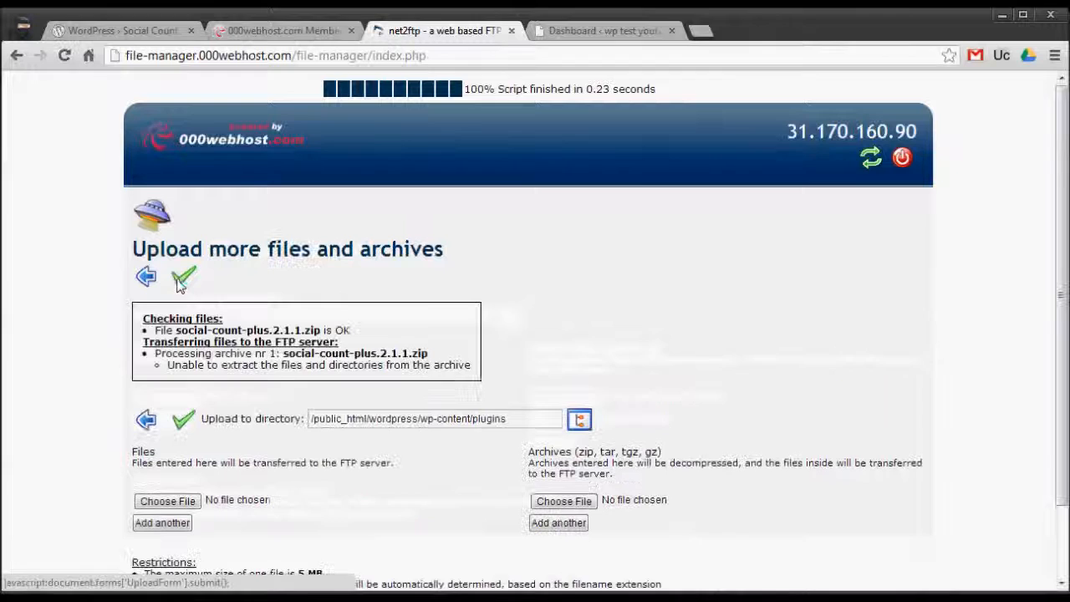
click(147, 276)
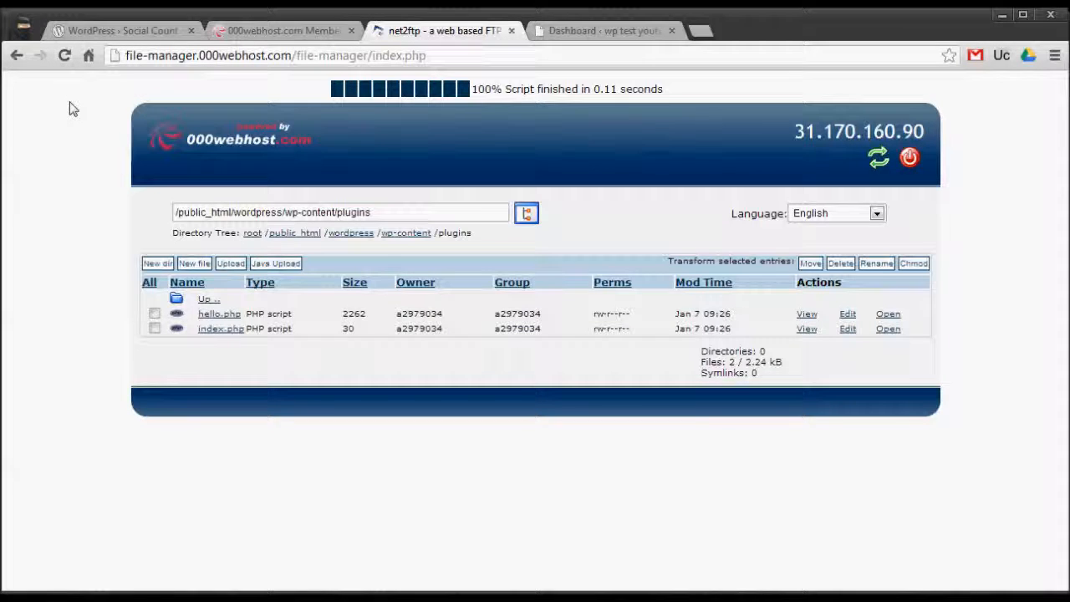
- Reload the plugins directory listing and try once more to upload social-count-plus.2.1.1.zip as an archive
key(F5)
key(Return)
click(230, 266)
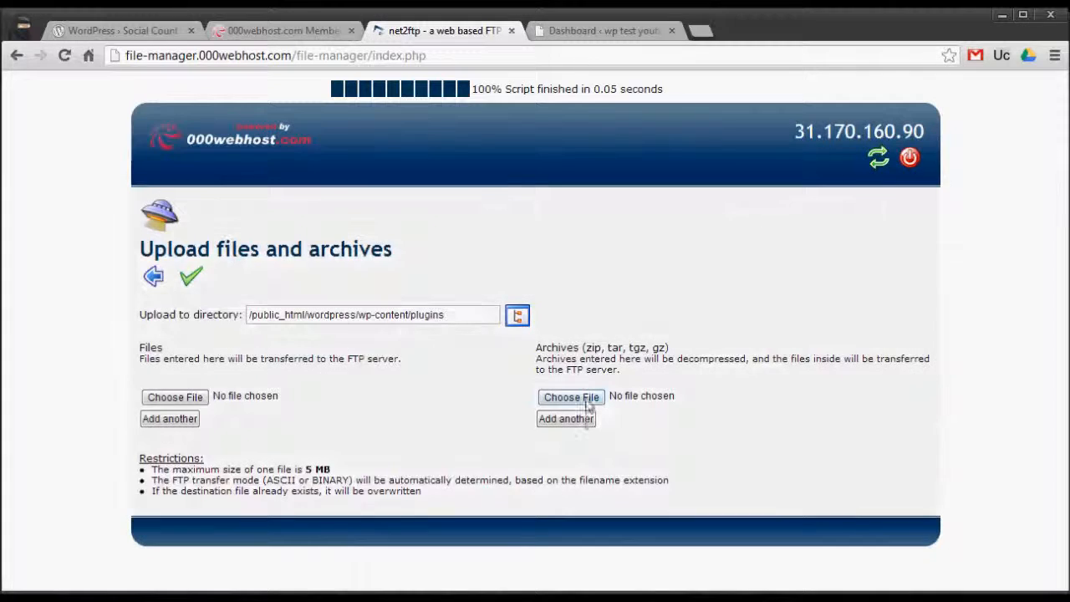
click(587, 400)
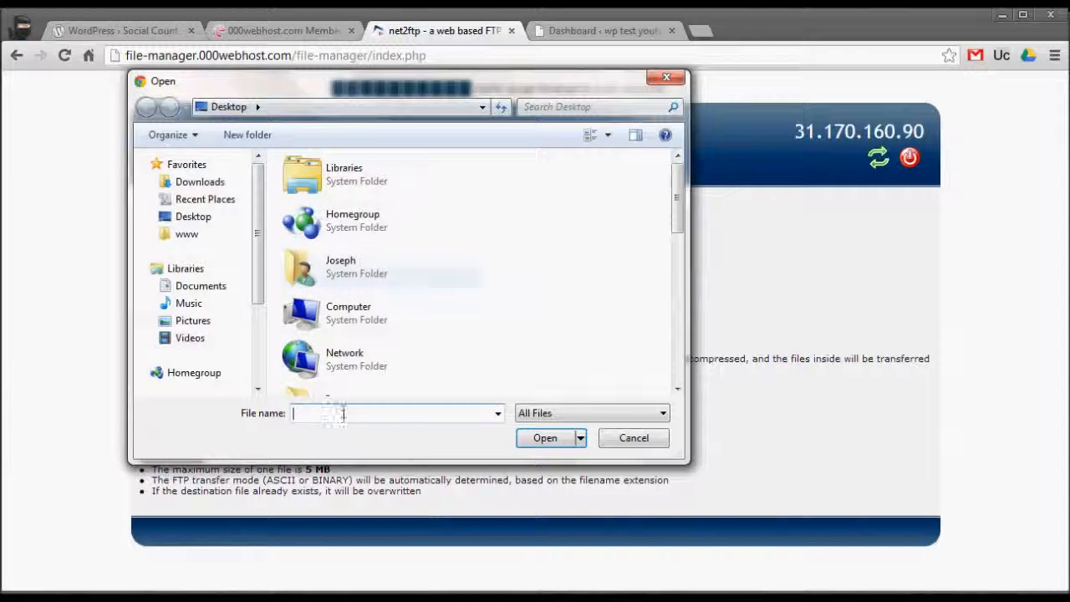
text(s)
key(Down)
key(Return)
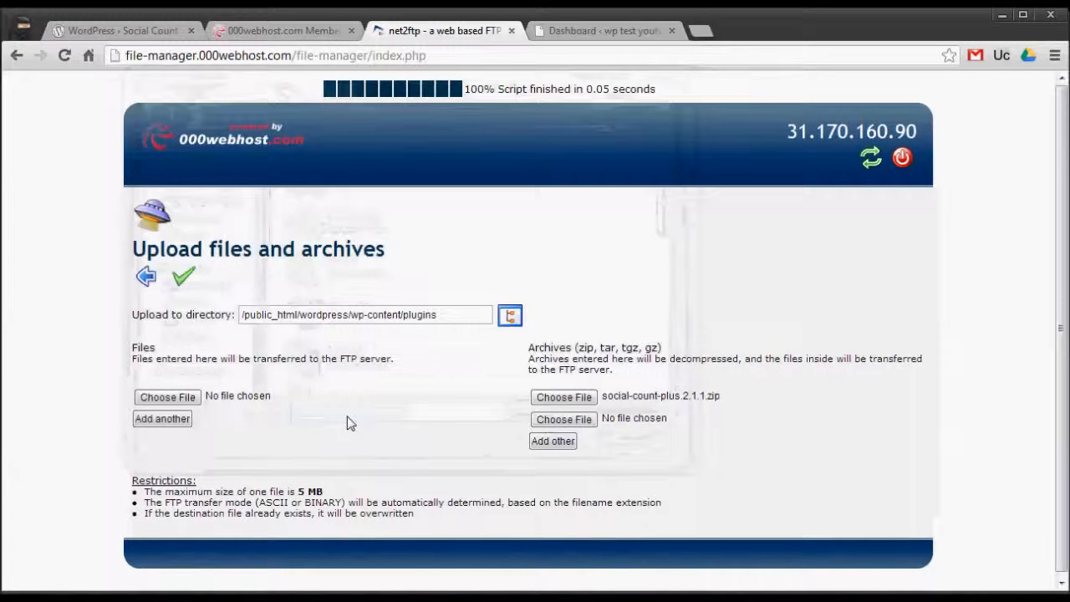
click(189, 277)
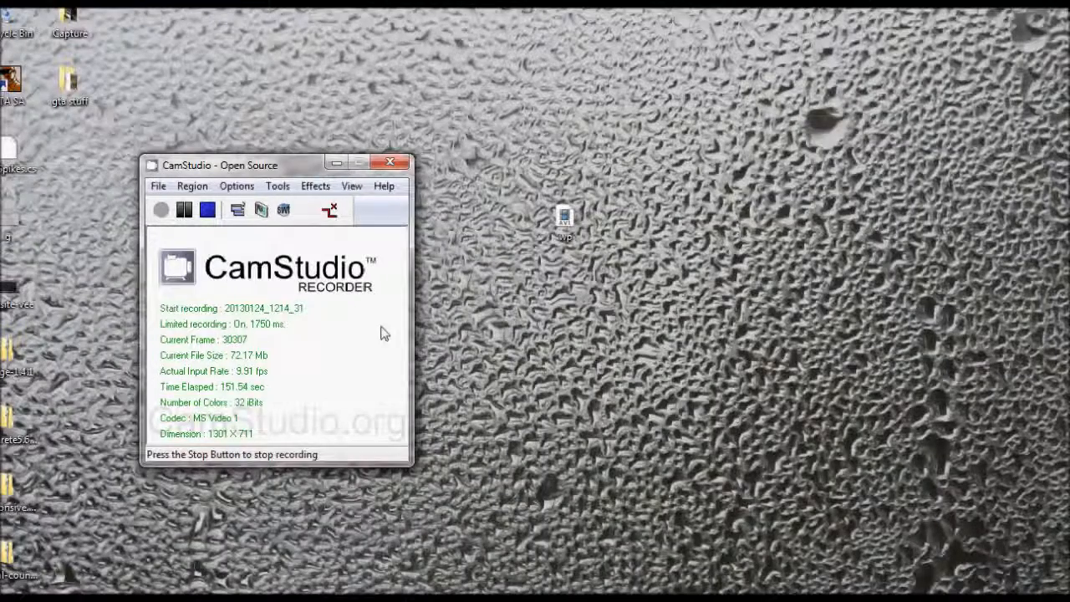
- Switch to the desktop and extract the social-count-plus folder there from the social-count-plus.2.1.1 archive
click(335, 164)
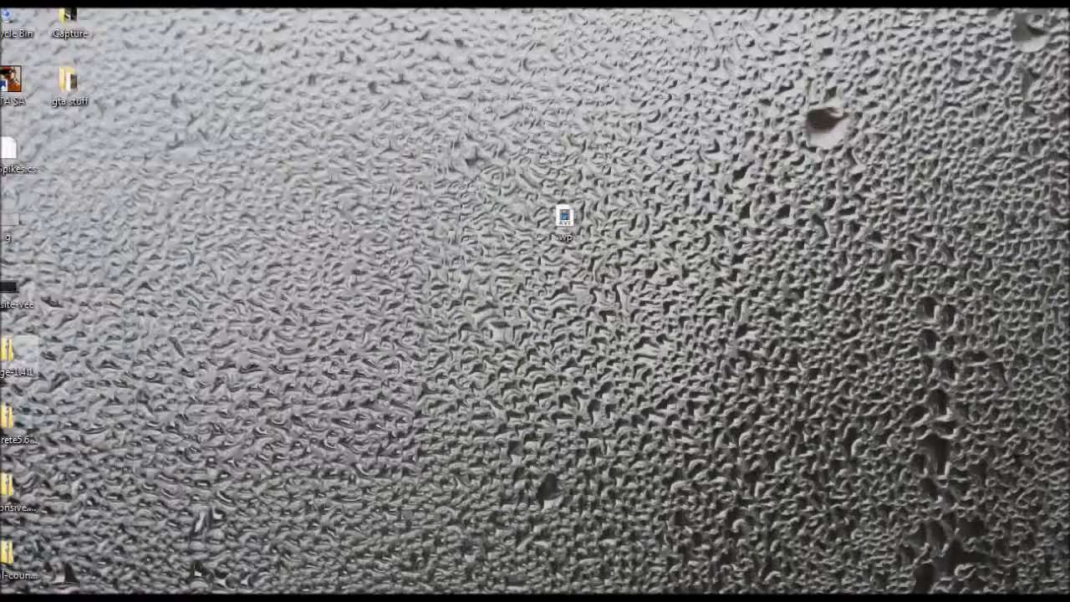
drag(6, 550, 496, 306)
double_click(497, 301)
drag(461, 243, 457, 88)
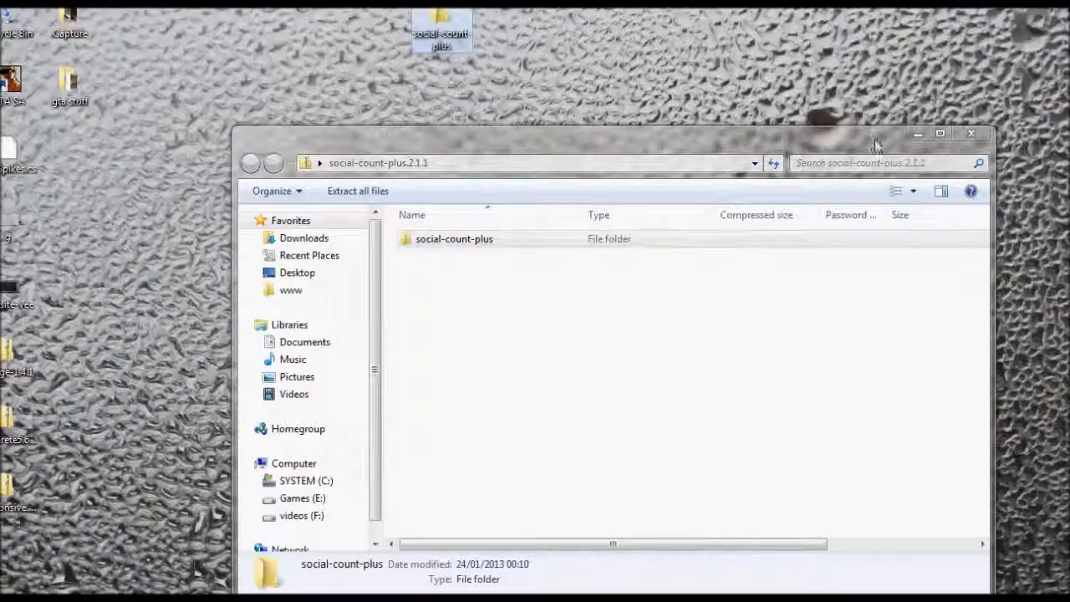
click(970, 135)
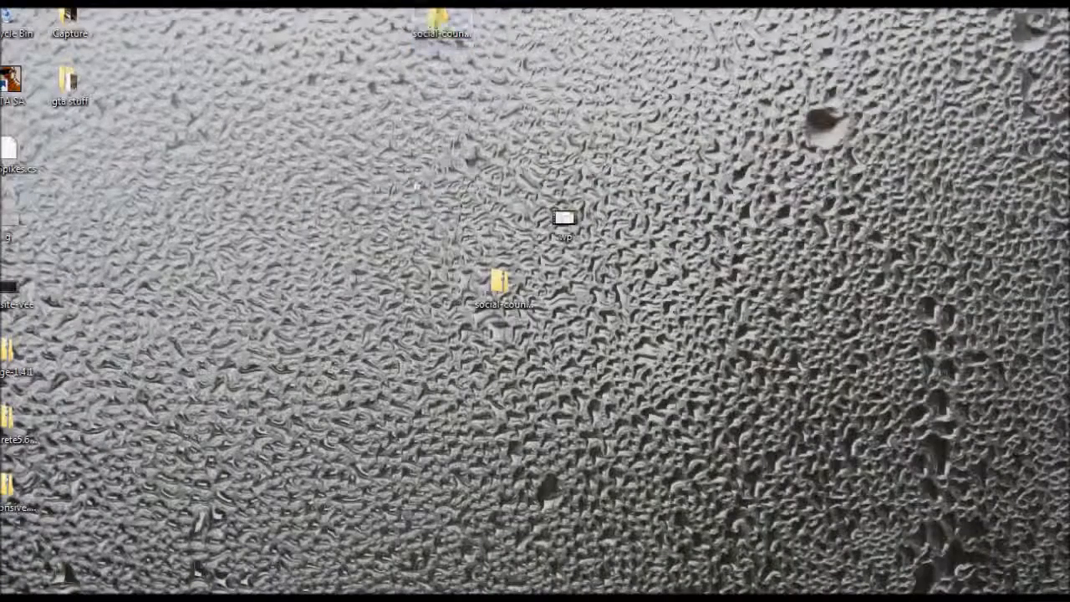
- Compress the extracted social-count-plus folder into social-count-plus.zip with 7-Zip
click(358, 230)
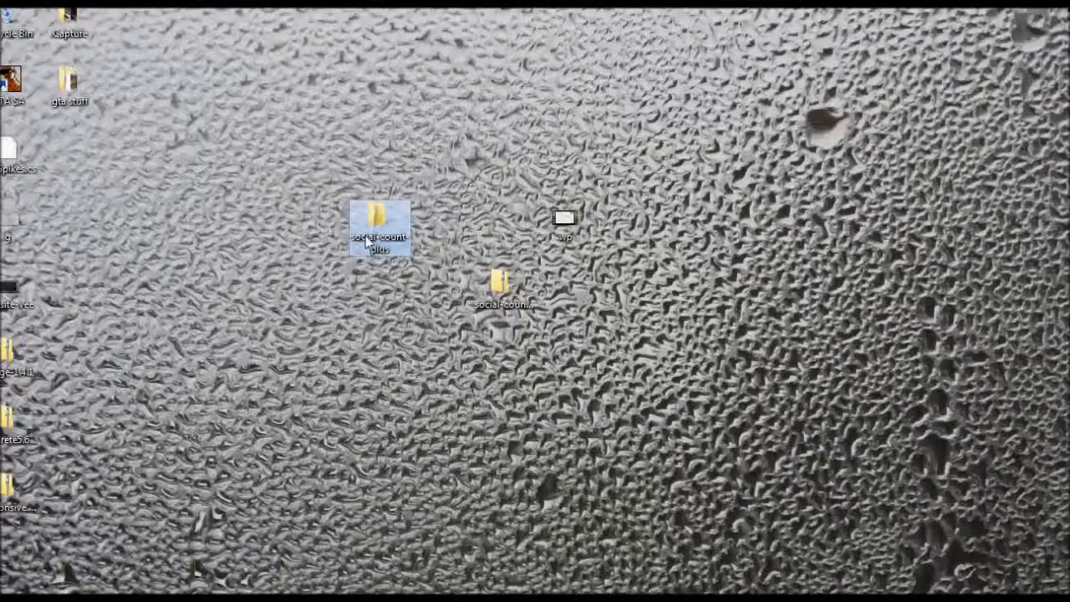
right_click(365, 239)
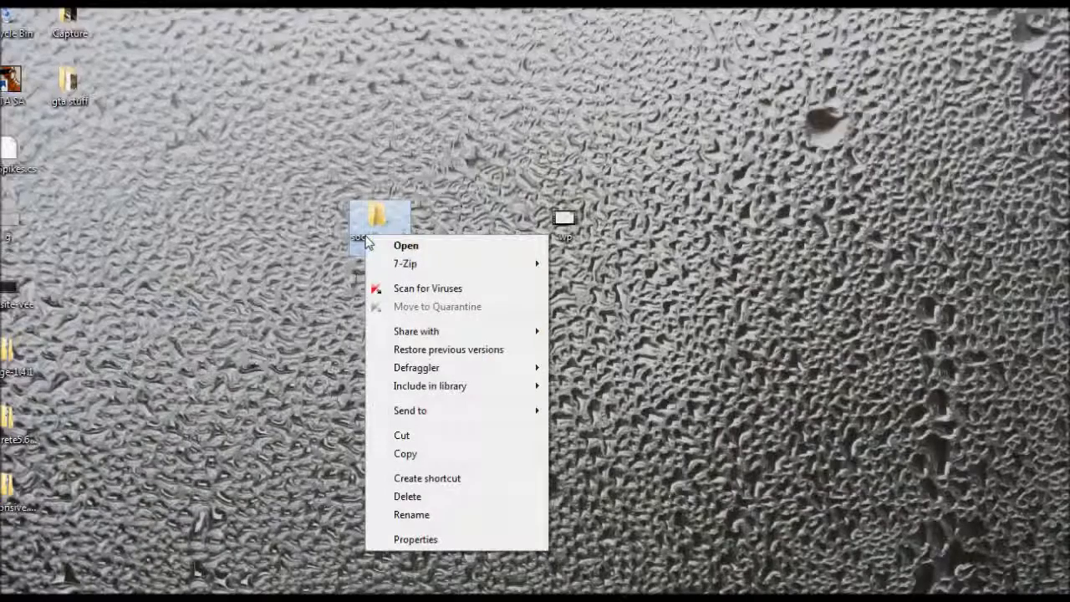
mouse_move(396, 270)
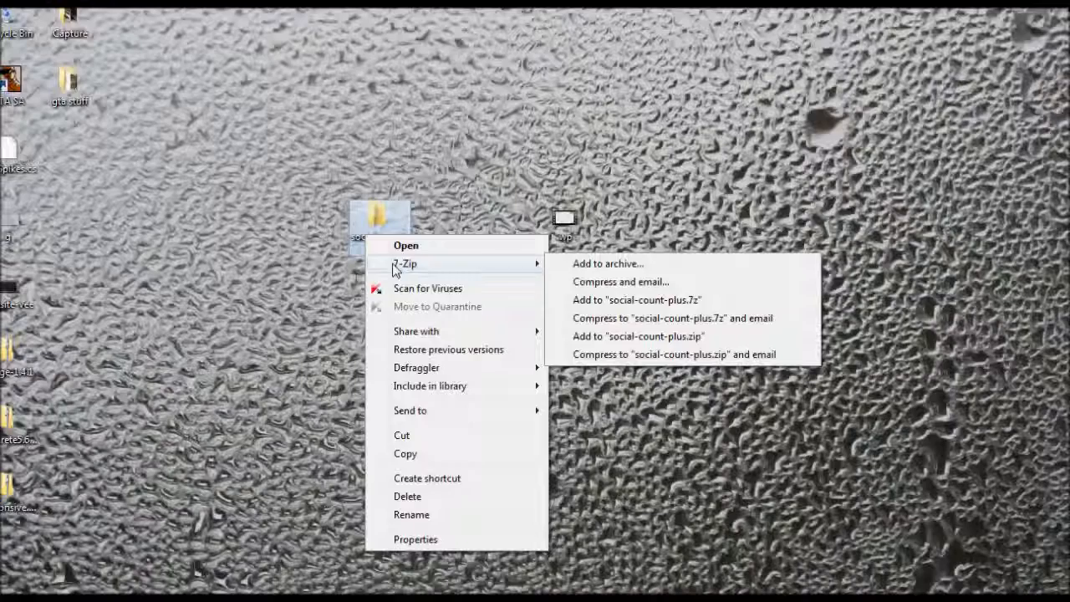
click(610, 336)
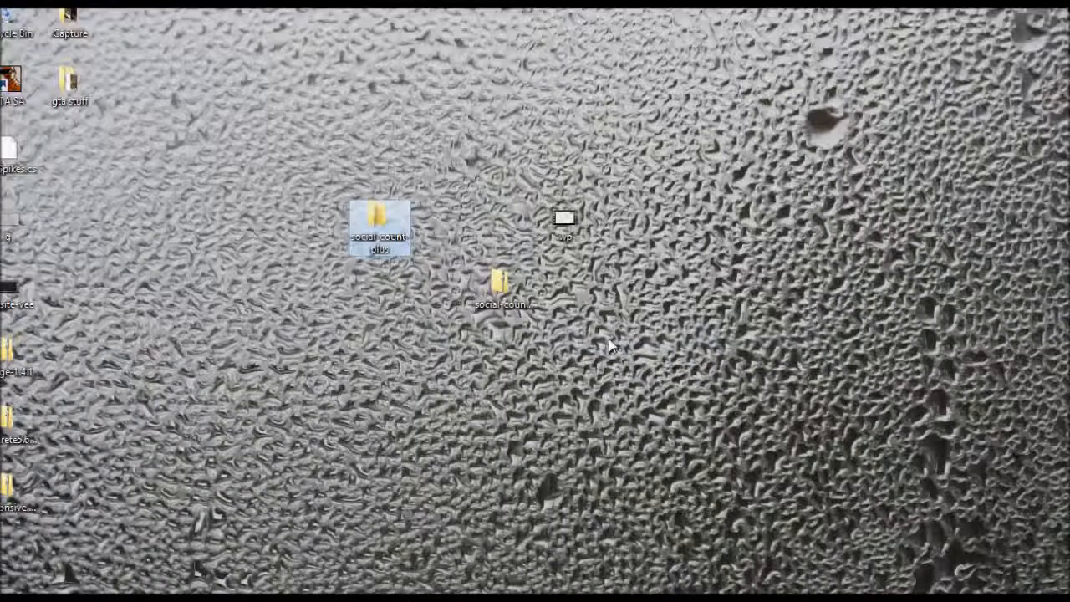
- Place the new social-count-plus archive directly below the extracted folder on the desktop and move the social-count-plus.2.1.1 archive aside
click(609, 339)
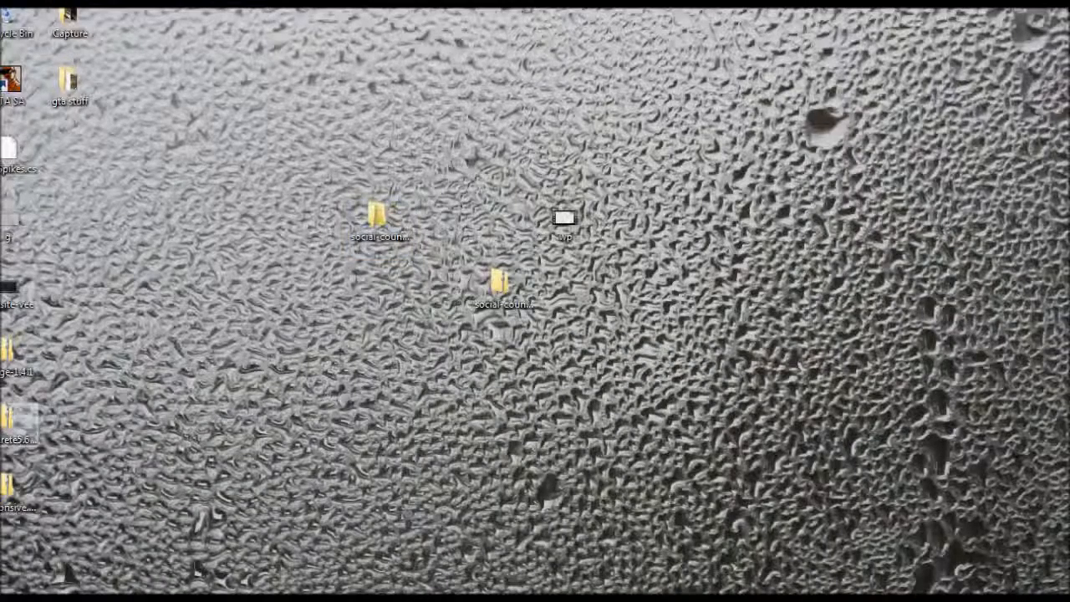
drag(11, 555, 383, 321)
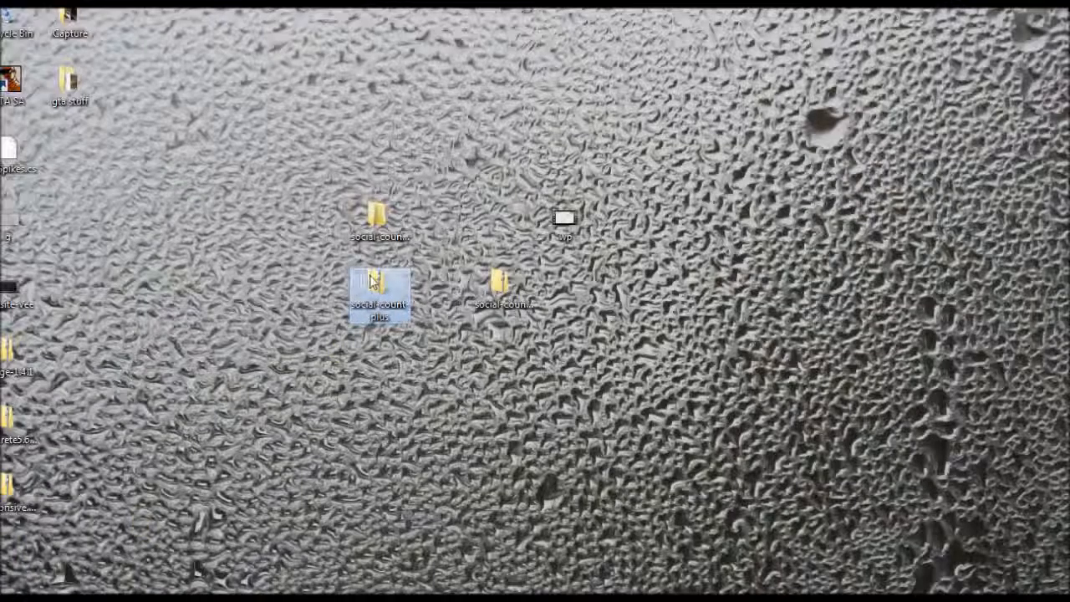
click(500, 285)
drag(500, 285, 559, 285)
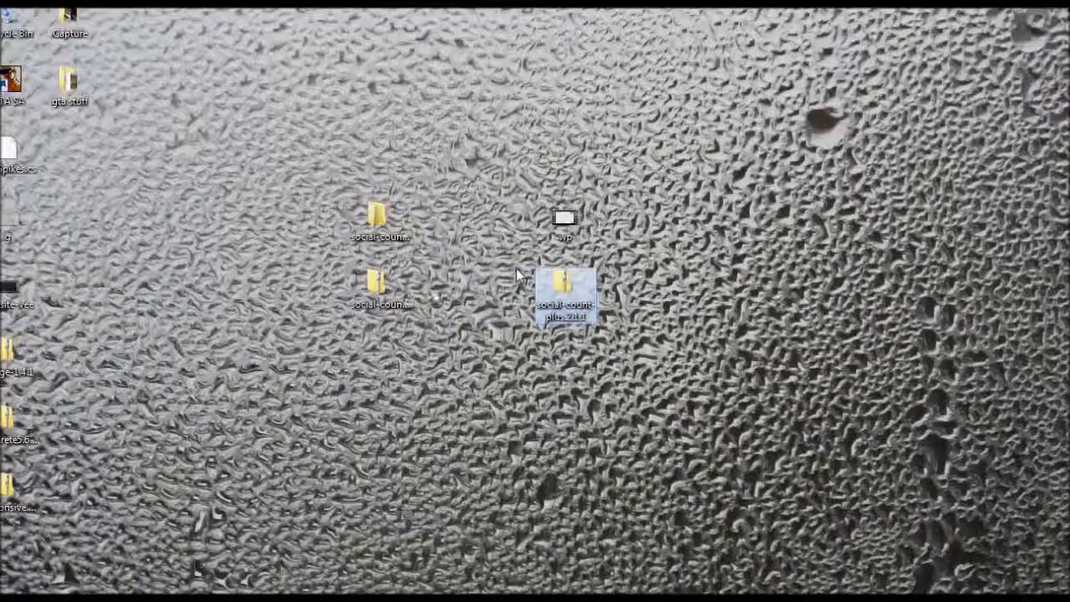
click(377, 289)
- Switch to the browser and upload social-count-plus.zip from the desktop as an archive into /public_html/wordpress/wp-content/plugins
click(353, 599)
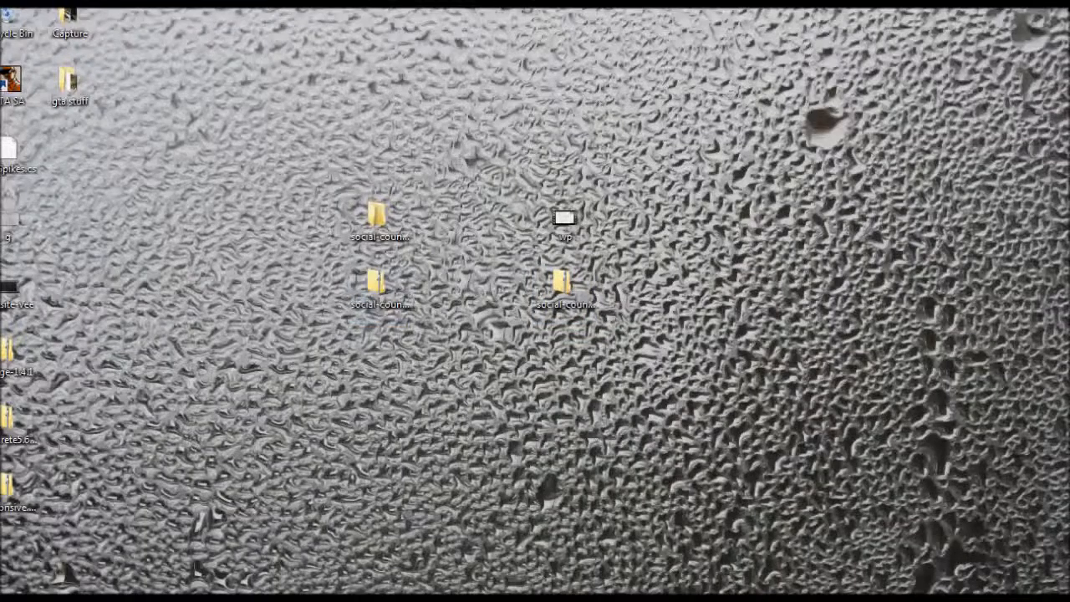
click(590, 503)
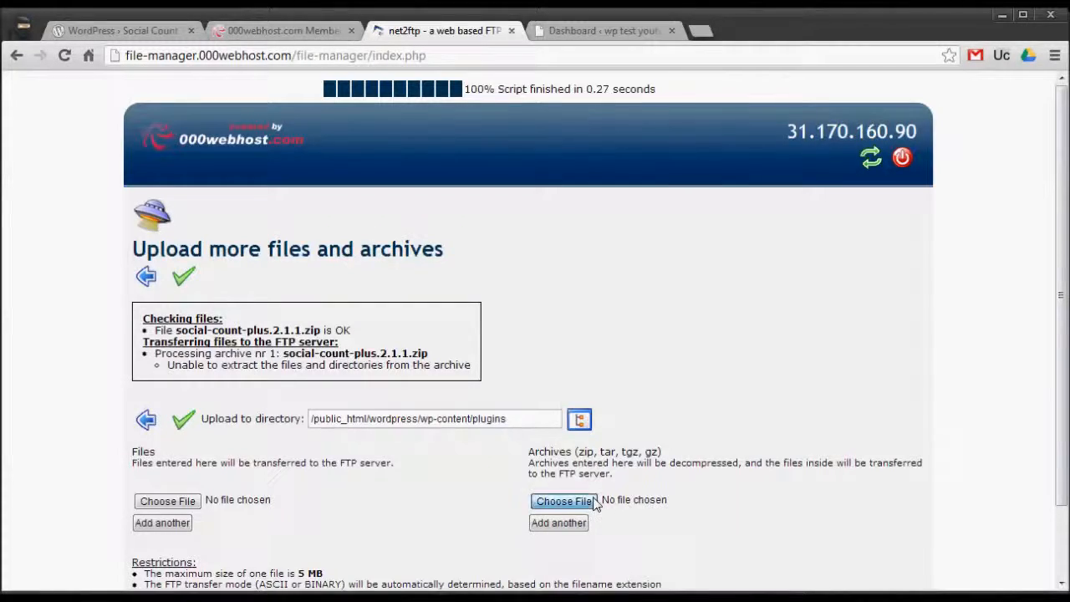
text(s)
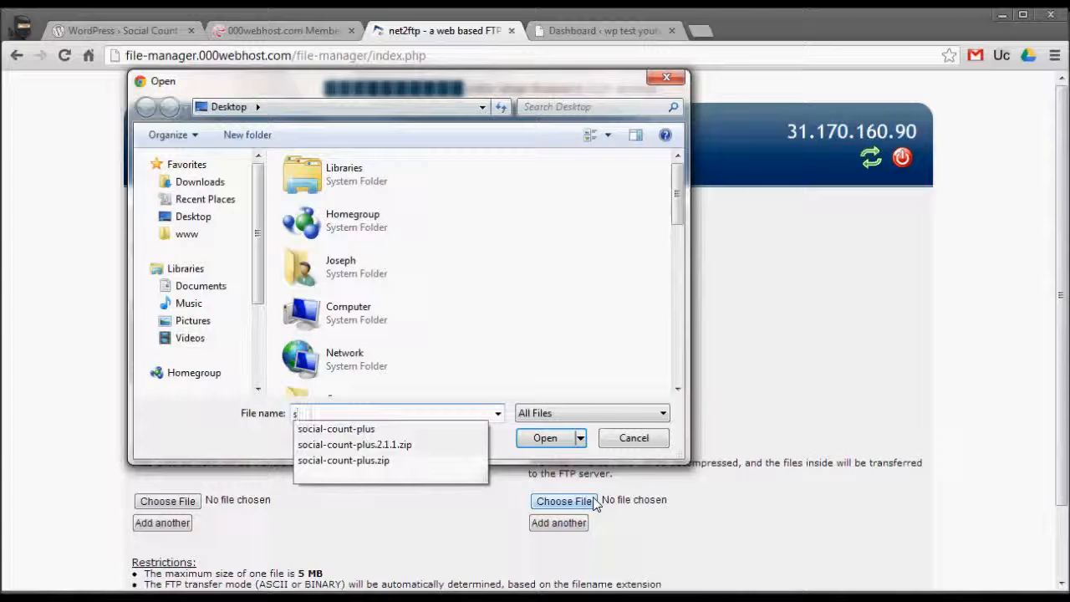
key(Down)
key(Down)
key(Down)
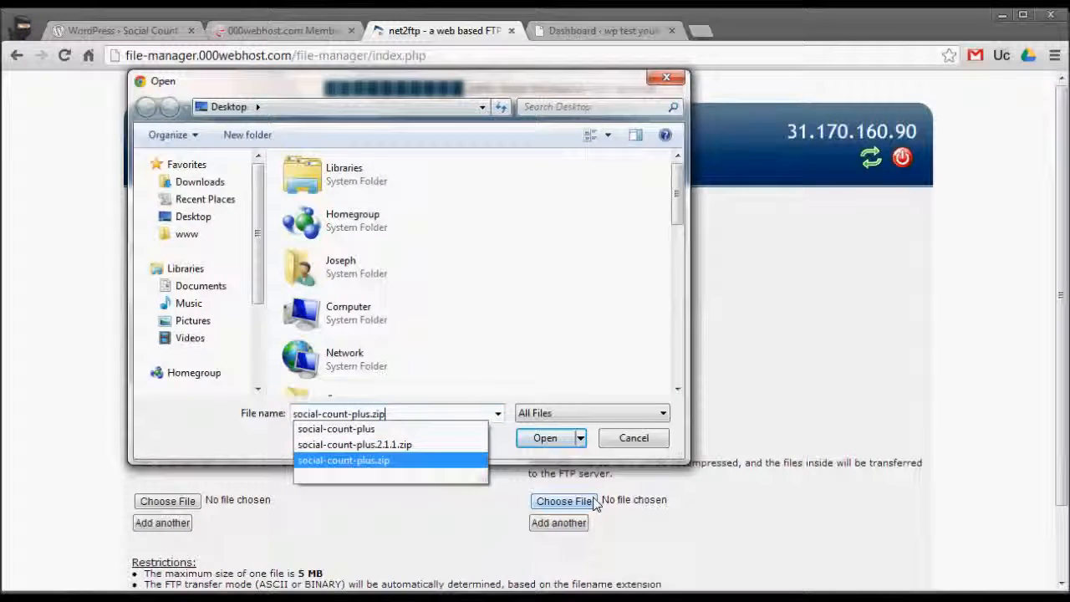
key(Return)
click(184, 420)
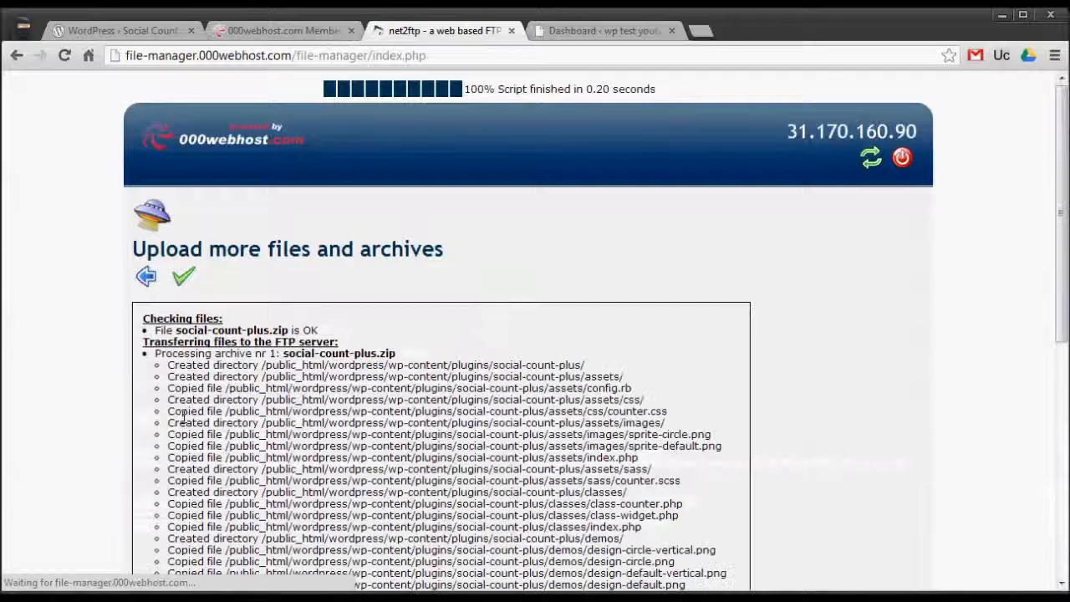
- Review the transfer report of the uploaded archive and return to the plugins directory listing
scroll(182, 418, down, 5)
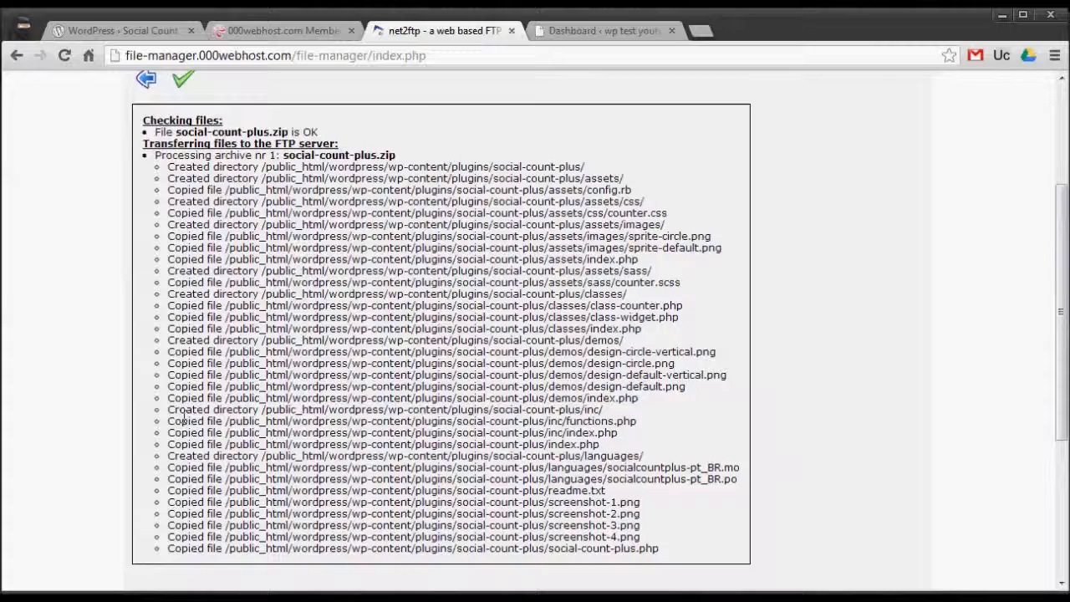
scroll(182, 418, up, 4)
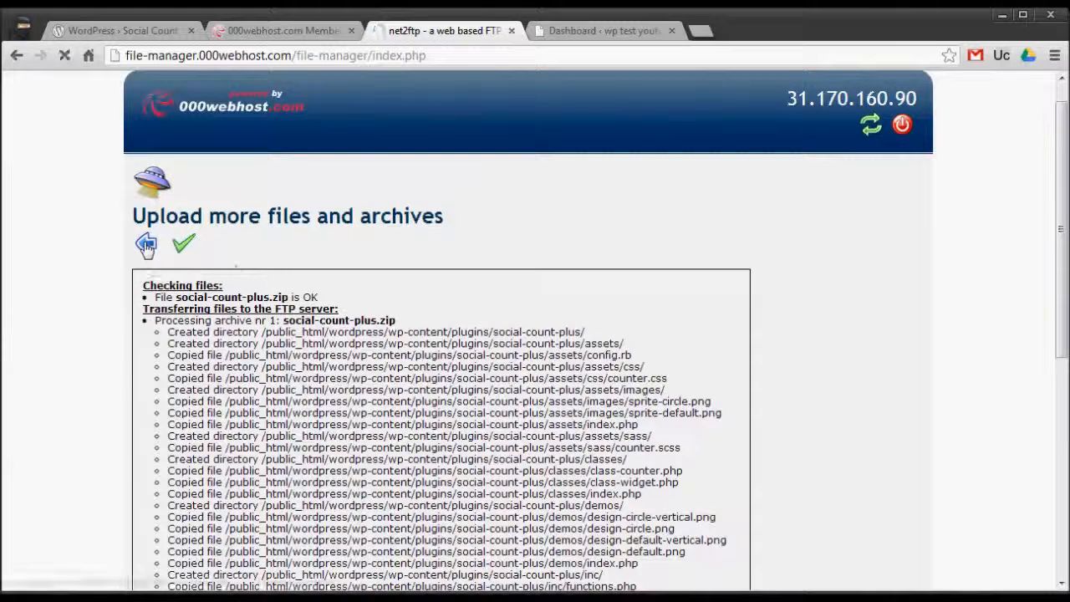
click(143, 250)
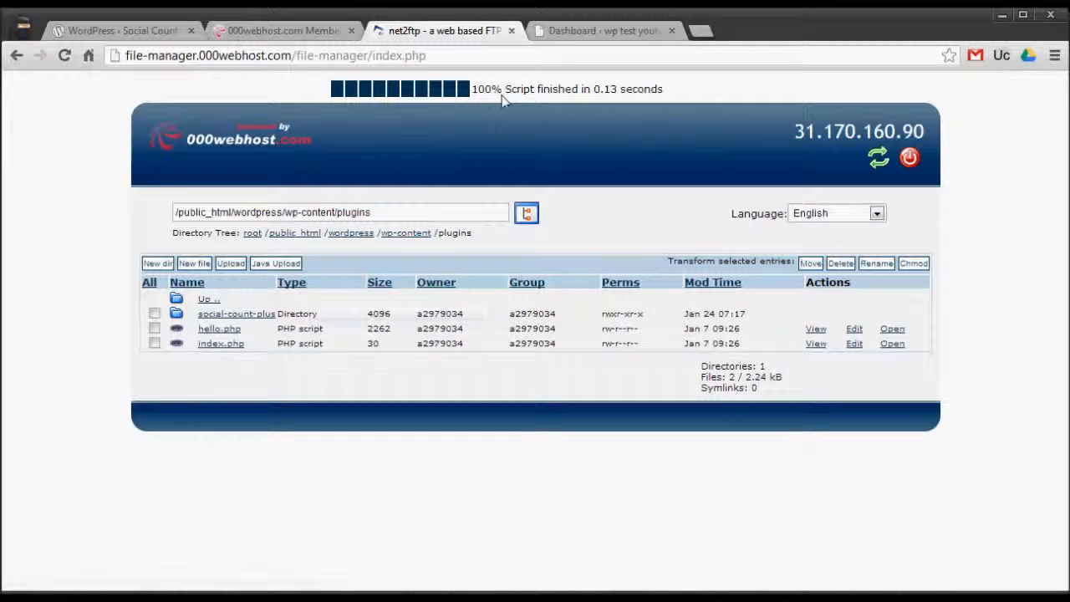
- Switch to the WordPress dashboard and activate the Social Count Plus plugin
click(575, 31)
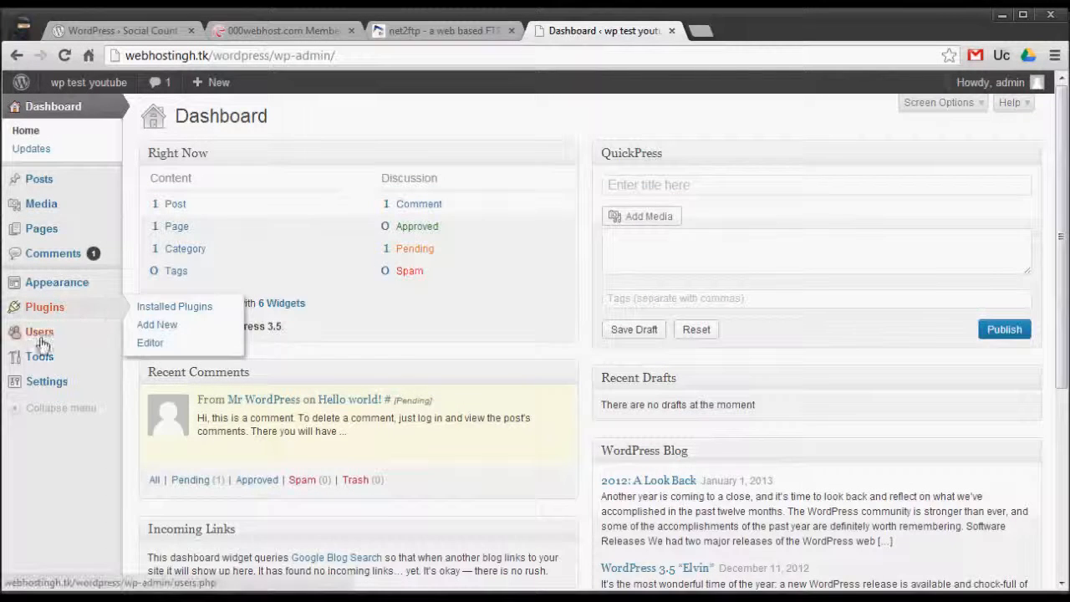
click(47, 309)
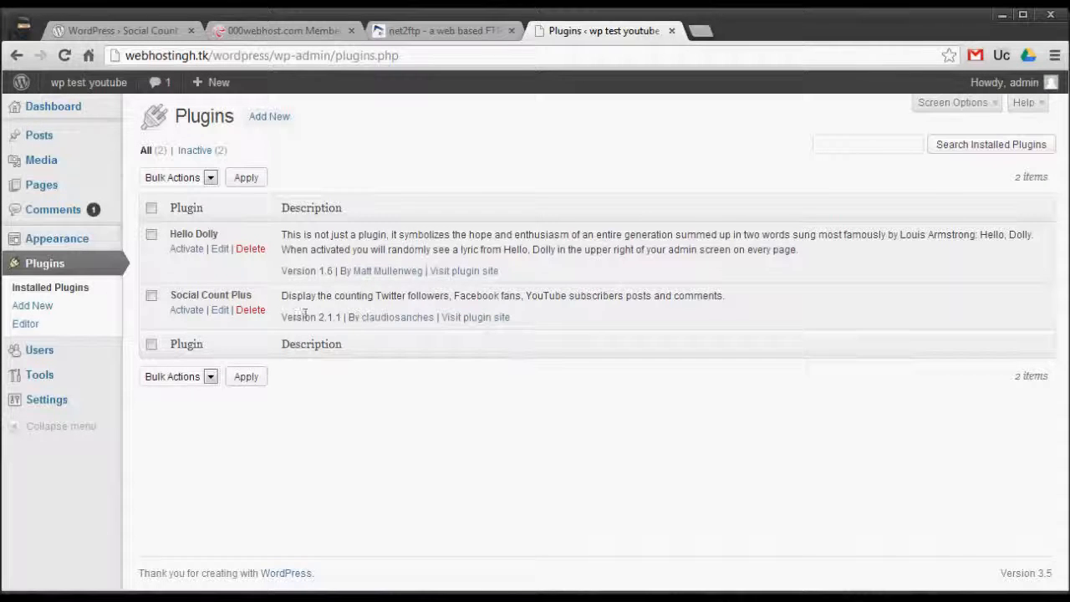
click(186, 316)
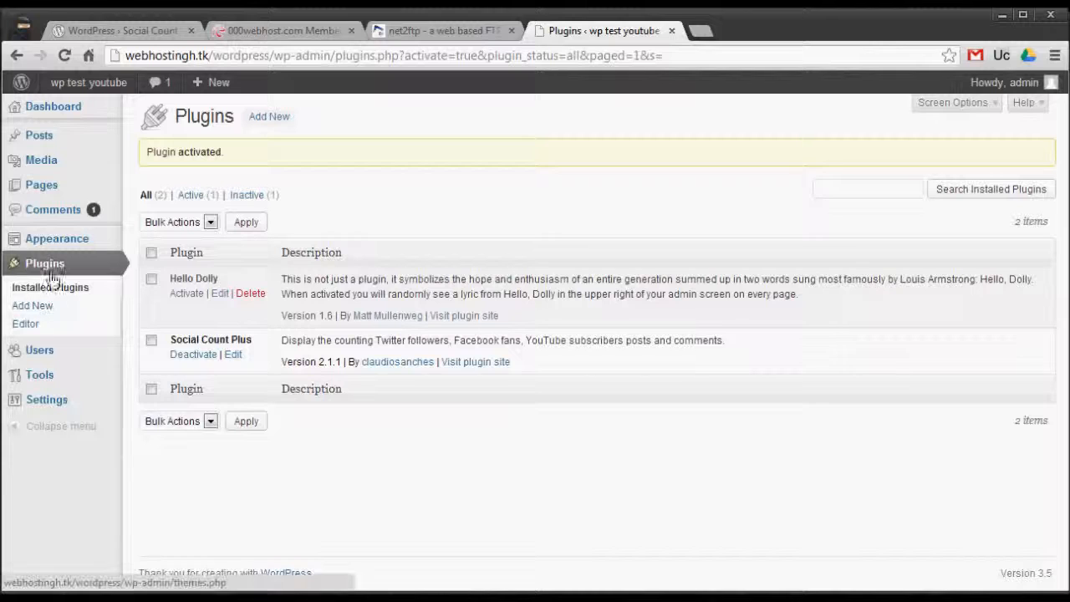
- Add the Social Count Plus widget to the Main Sidebar below Meta and reload the Widgets page
click(46, 113)
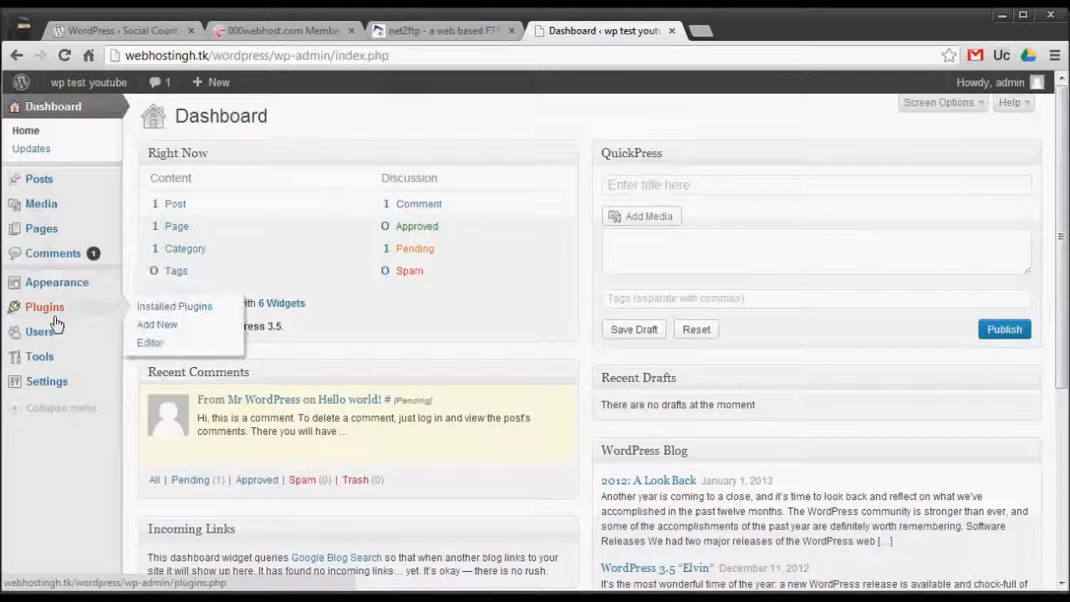
mouse_move(37, 287)
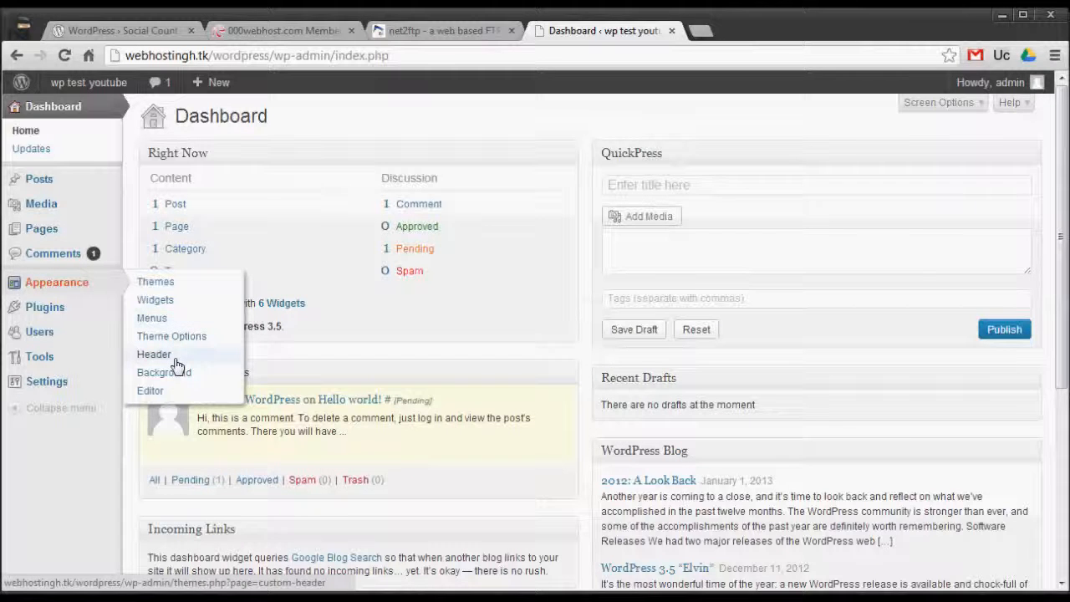
click(172, 306)
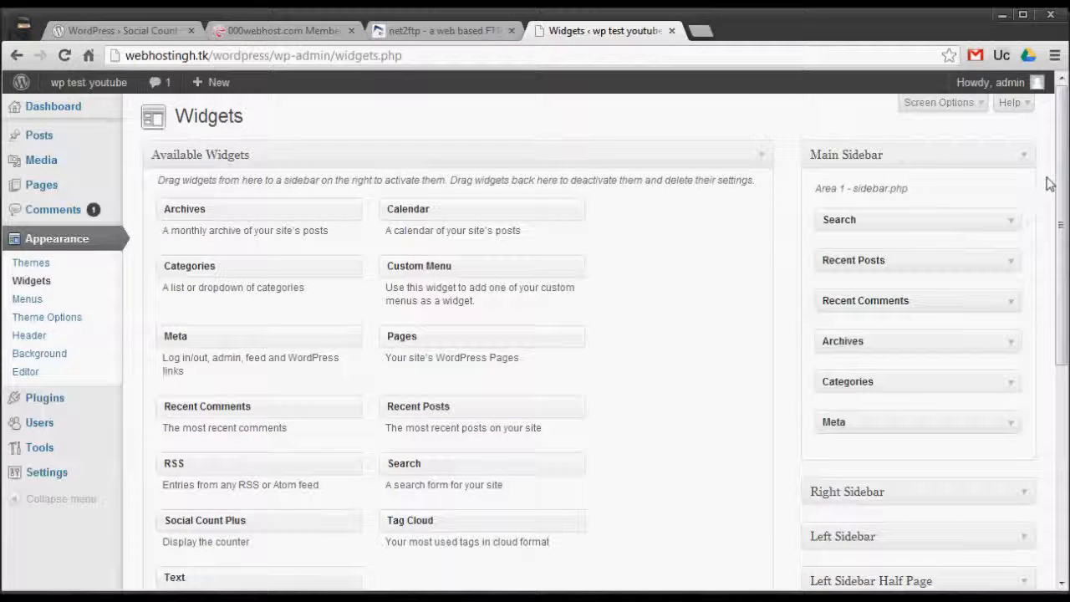
drag(1057, 182, 1056, 340)
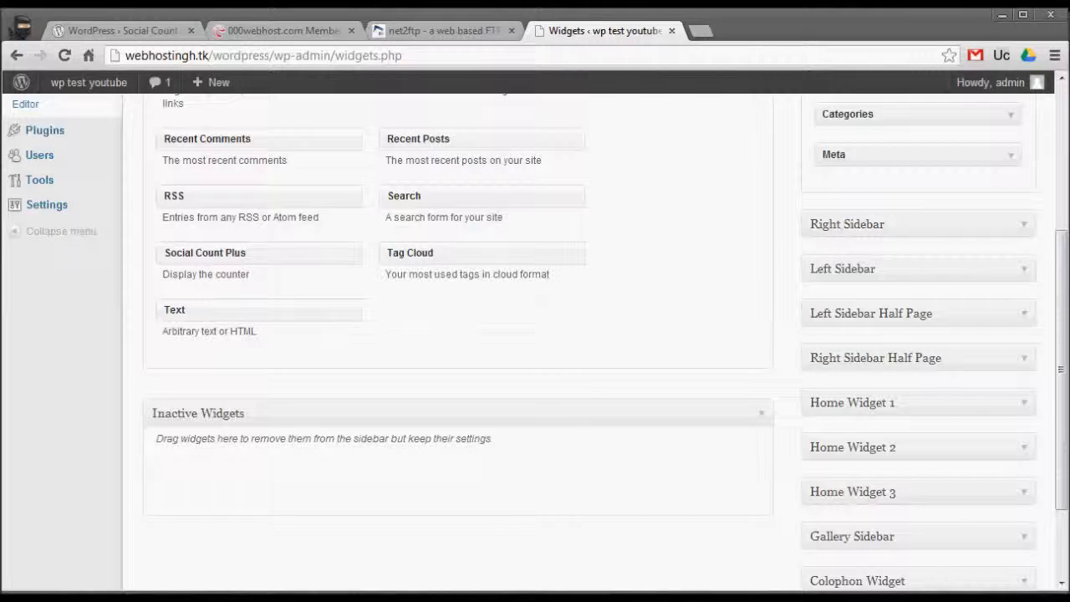
drag(224, 246, 896, 194)
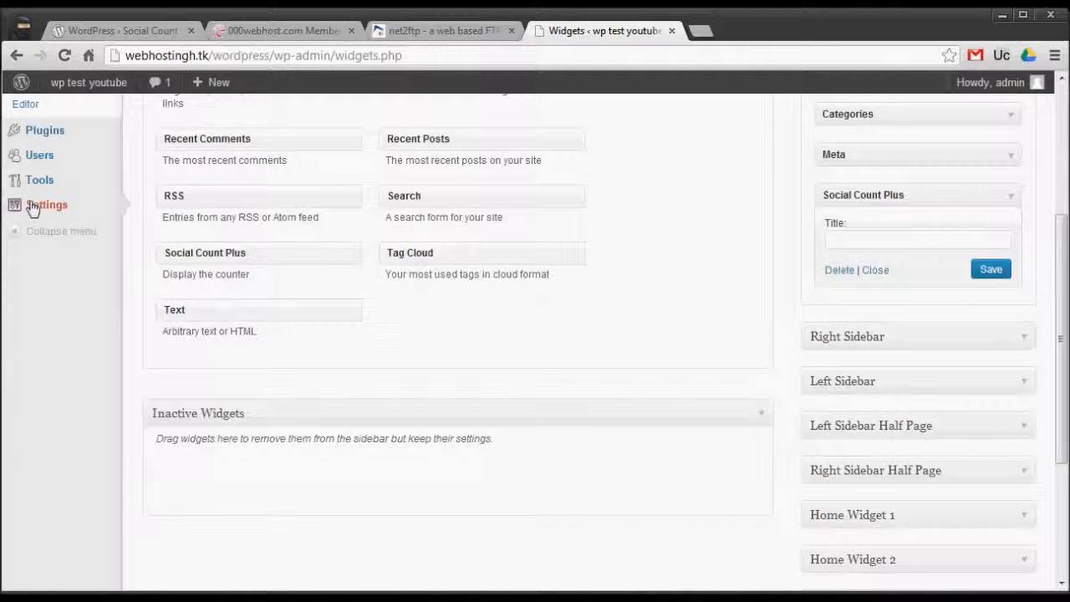
drag(1062, 263, 1063, 169)
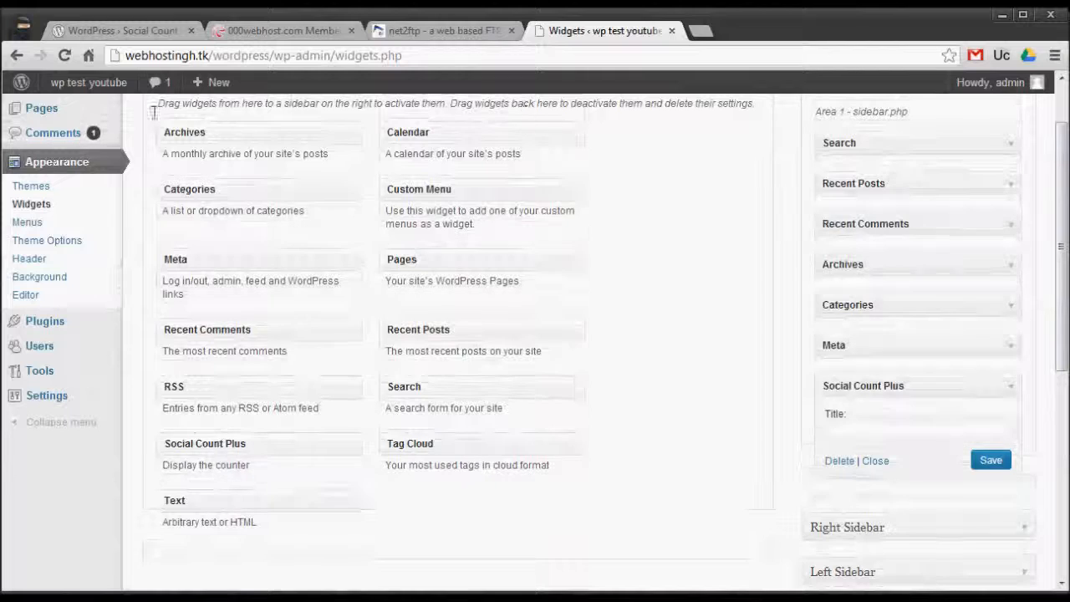
click(35, 205)
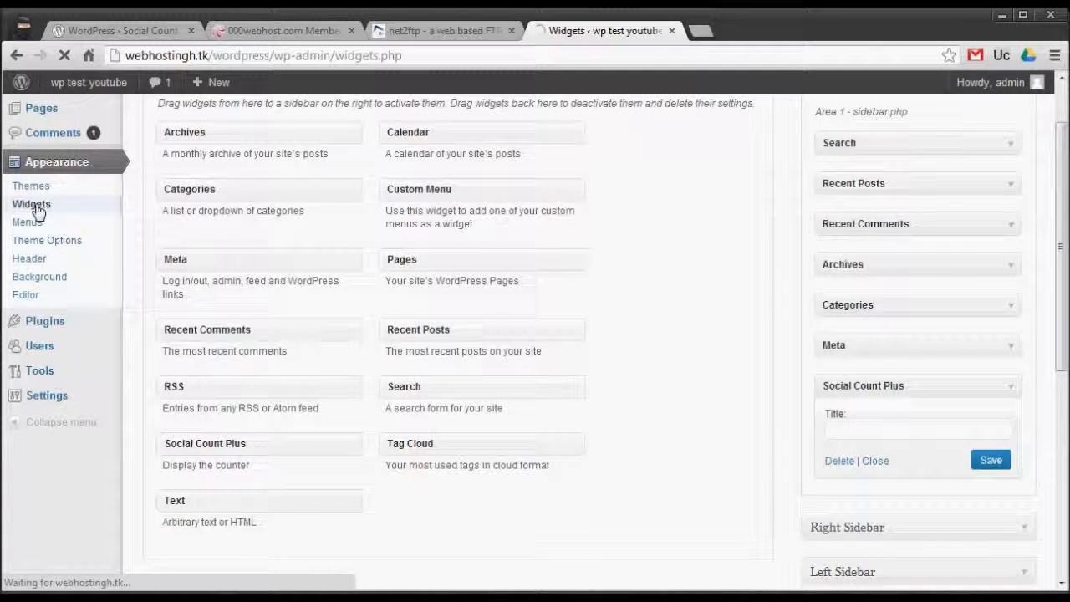
- Look over the installed plugins and open the Social Count Plus settings page
mouse_move(42, 405)
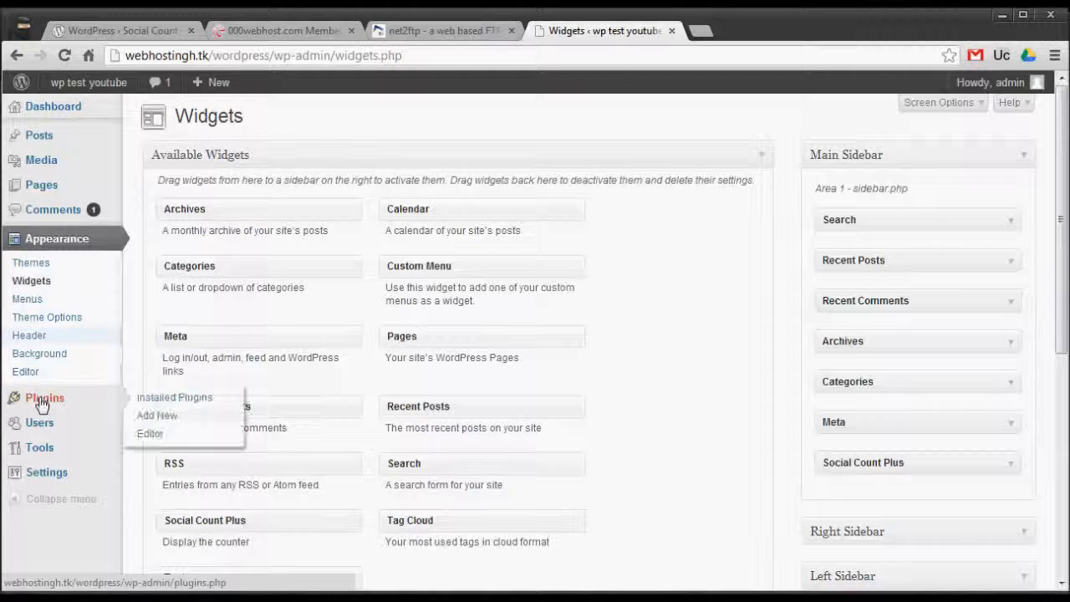
click(155, 400)
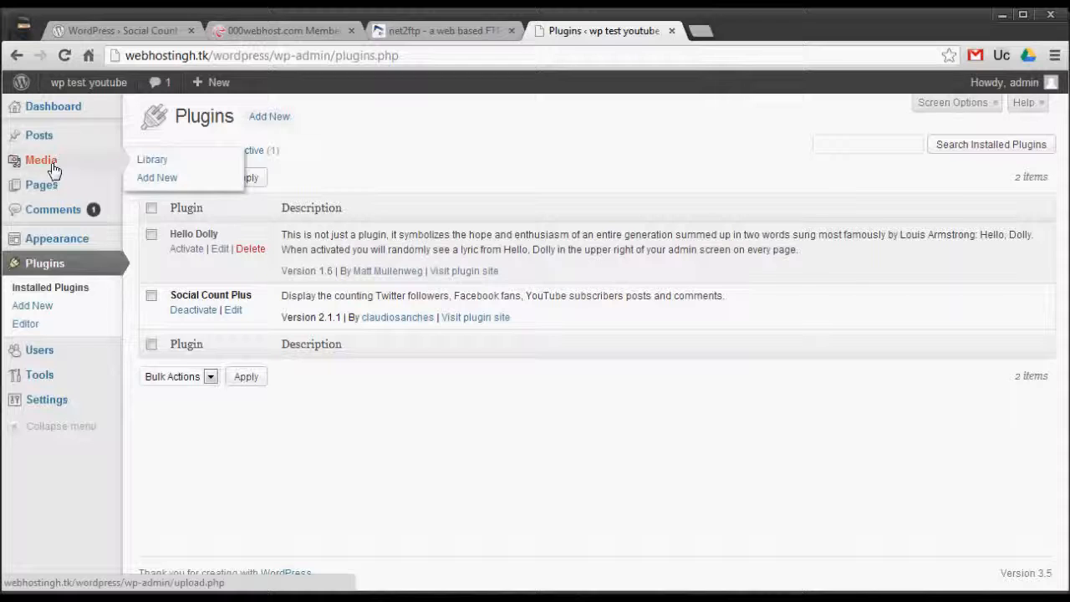
mouse_move(38, 403)
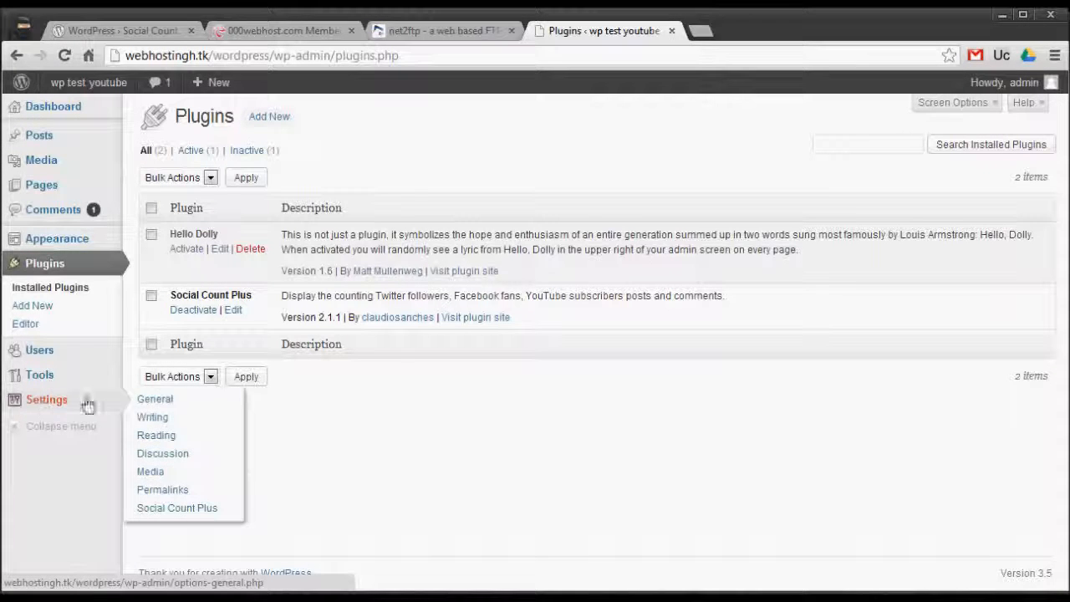
click(166, 510)
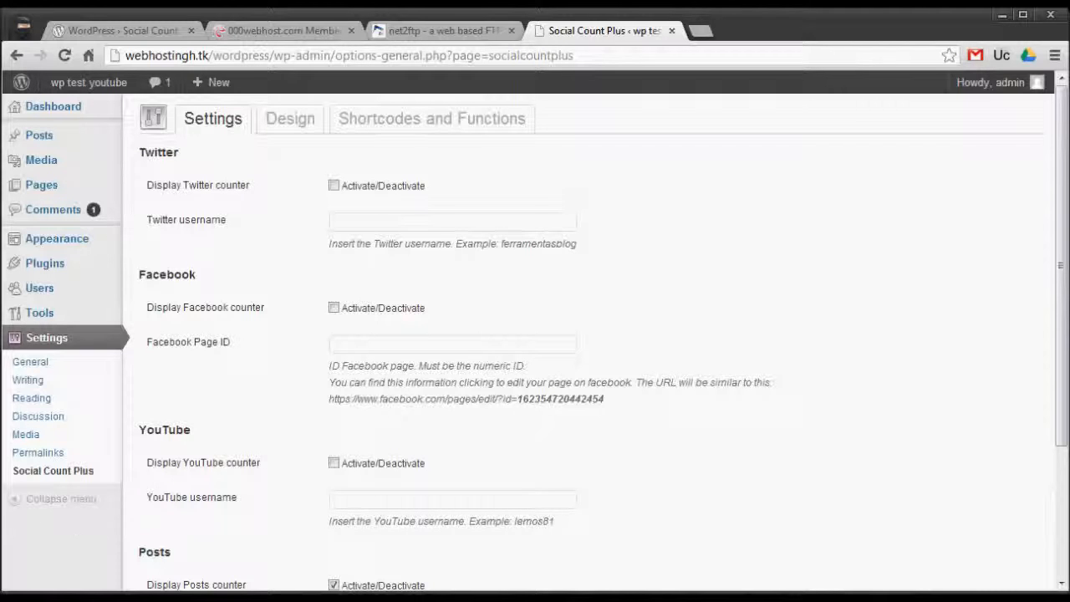
- Enter the Twitter and YouTube usernames in the Social Count Plus settings, leave both counters deactivated and save the changes
click(347, 219)
text(londonE442)
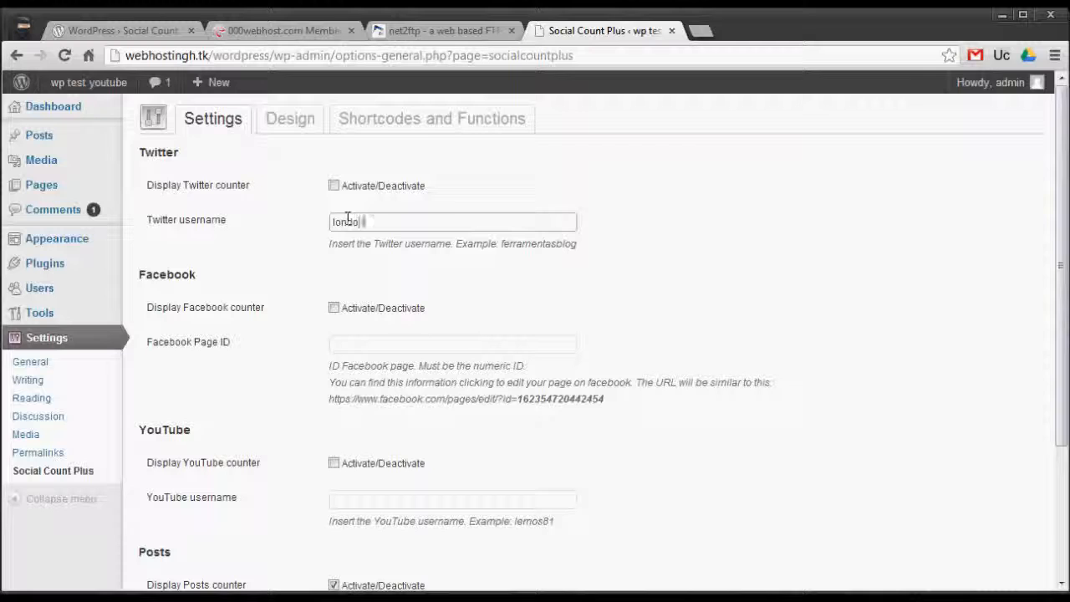
click(373, 341)
click(393, 500)
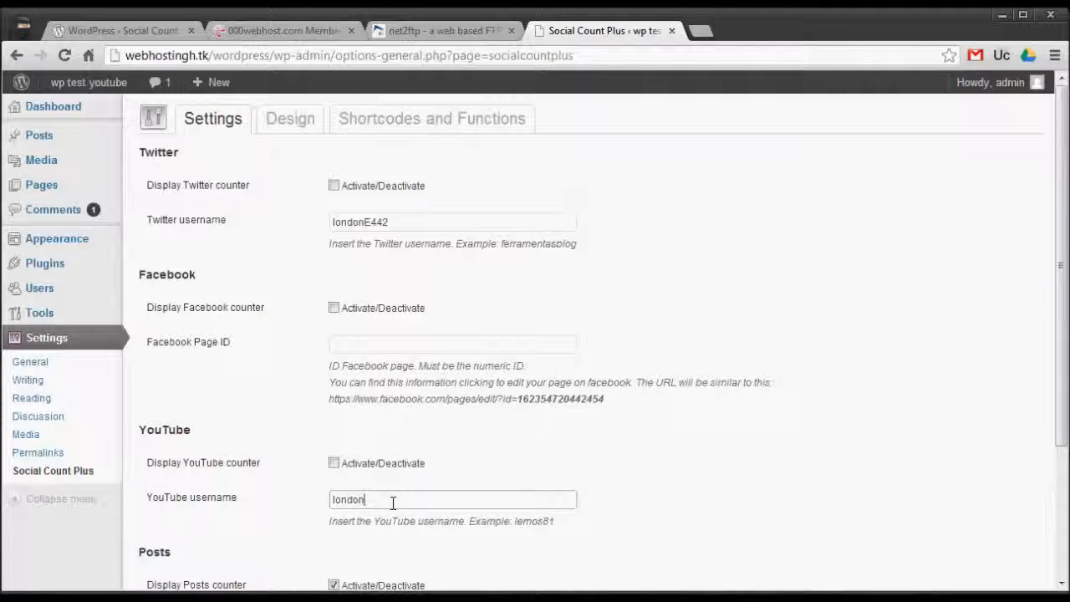
click(337, 464)
click(337, 464)
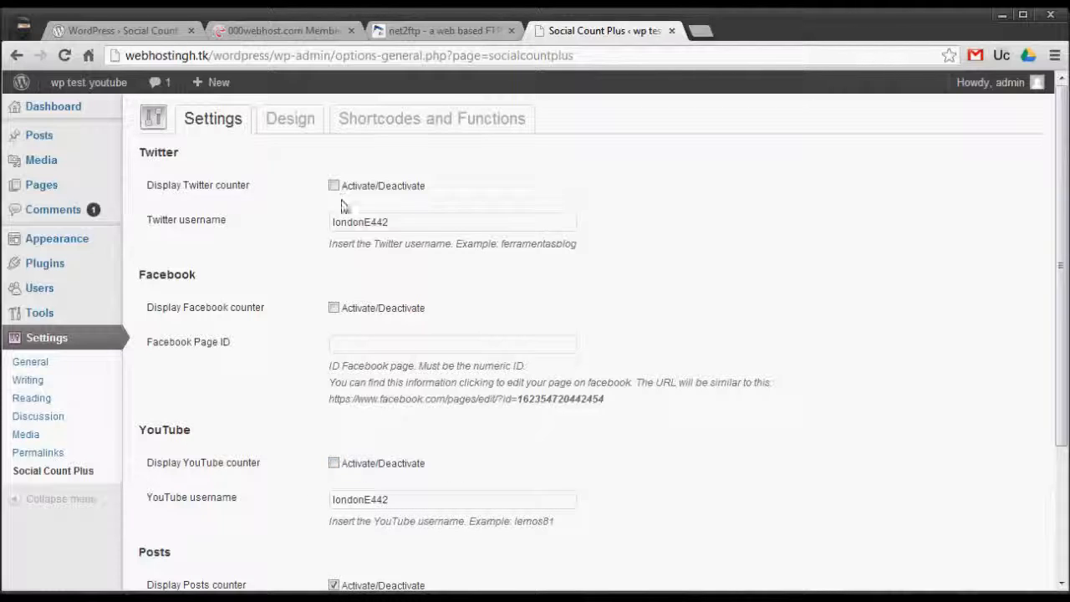
drag(1062, 211, 1060, 368)
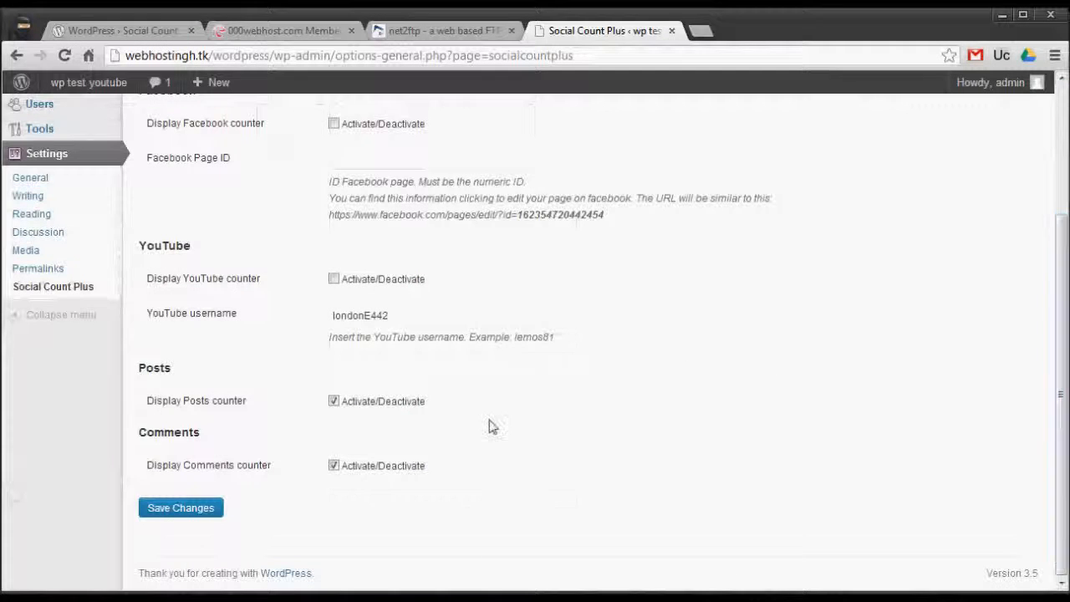
click(193, 507)
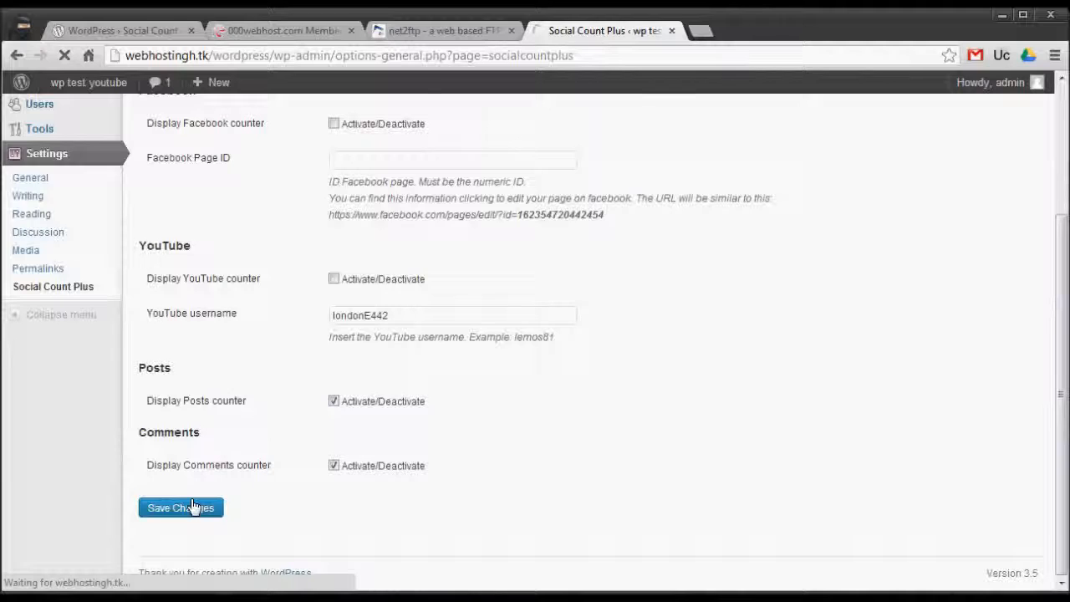
- Open the live WordPress site in a new browser tab and switch to it
mouse_move(87, 82)
right_click(106, 112)
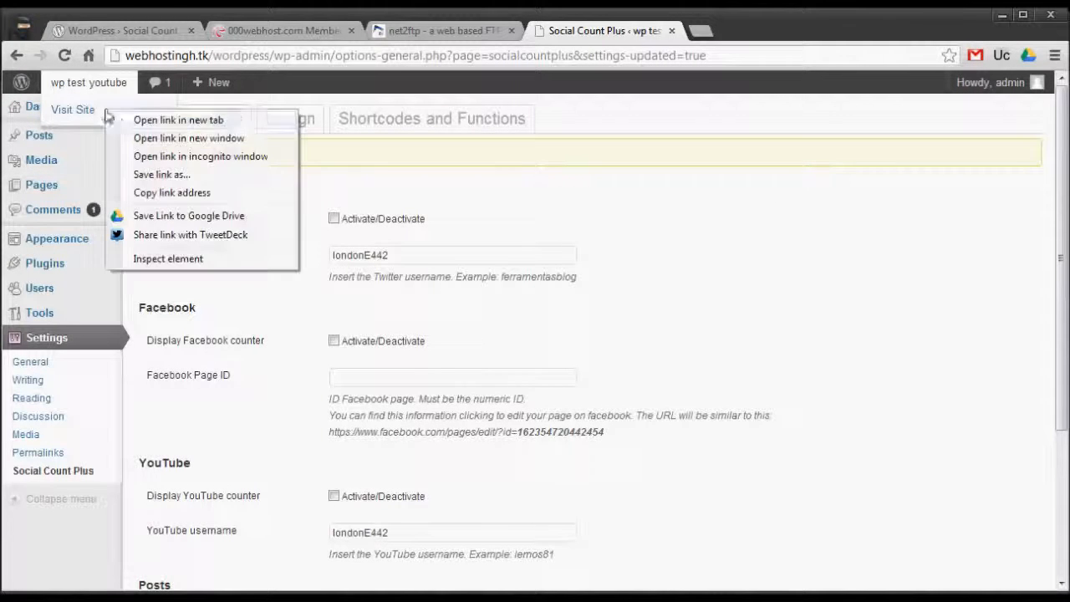
click(126, 119)
click(705, 42)
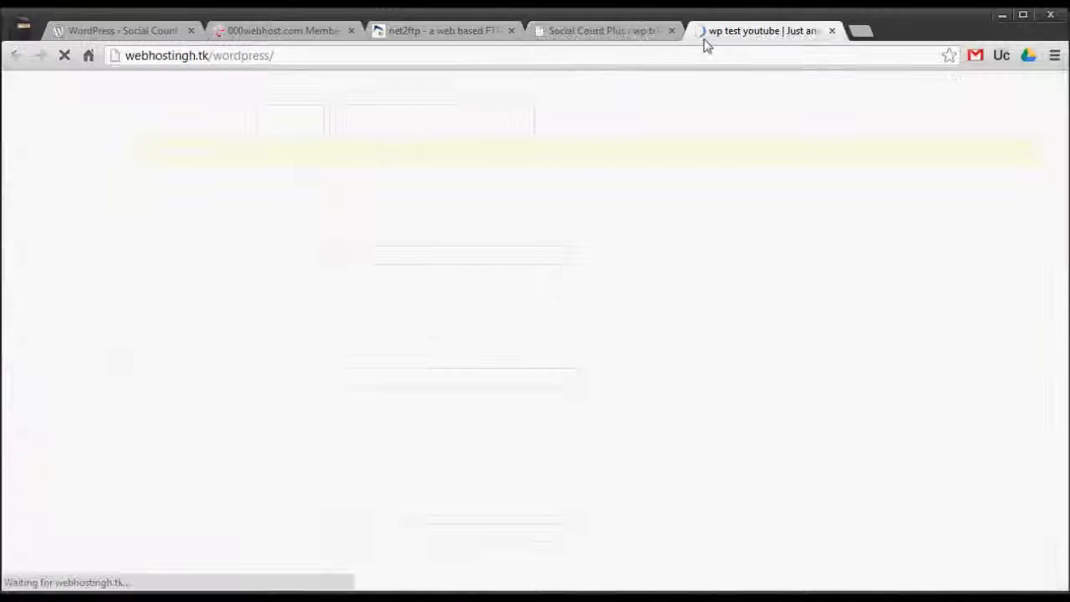
- Examine the social counter widget at the end of the Sample Page's sidebar, and return to the file manager's plugins listing
drag(1060, 177, 1031, 159)
click(243, 189)
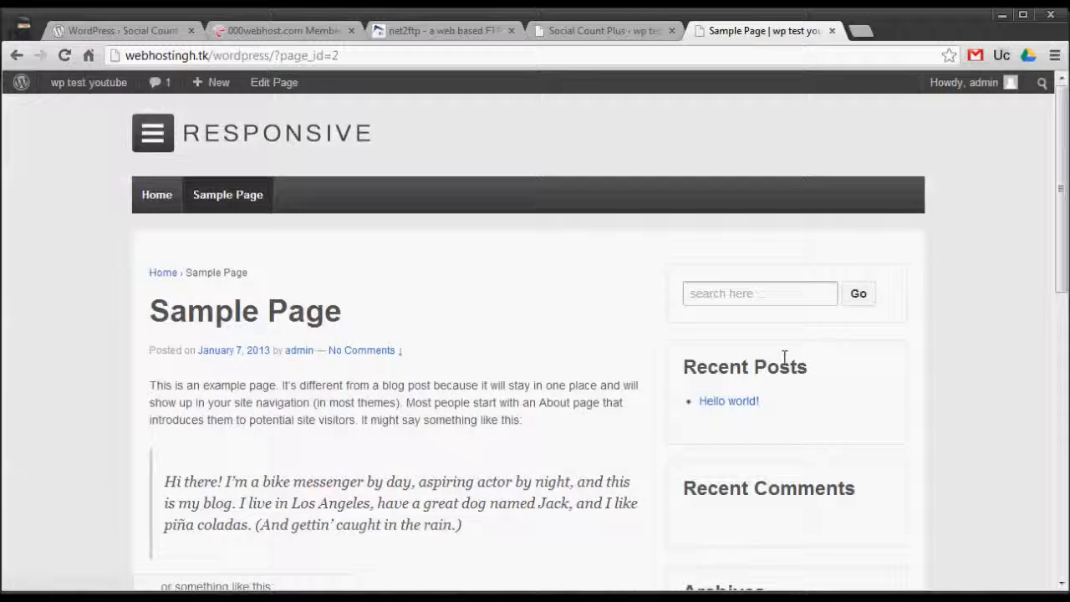
drag(1063, 266, 1063, 492)
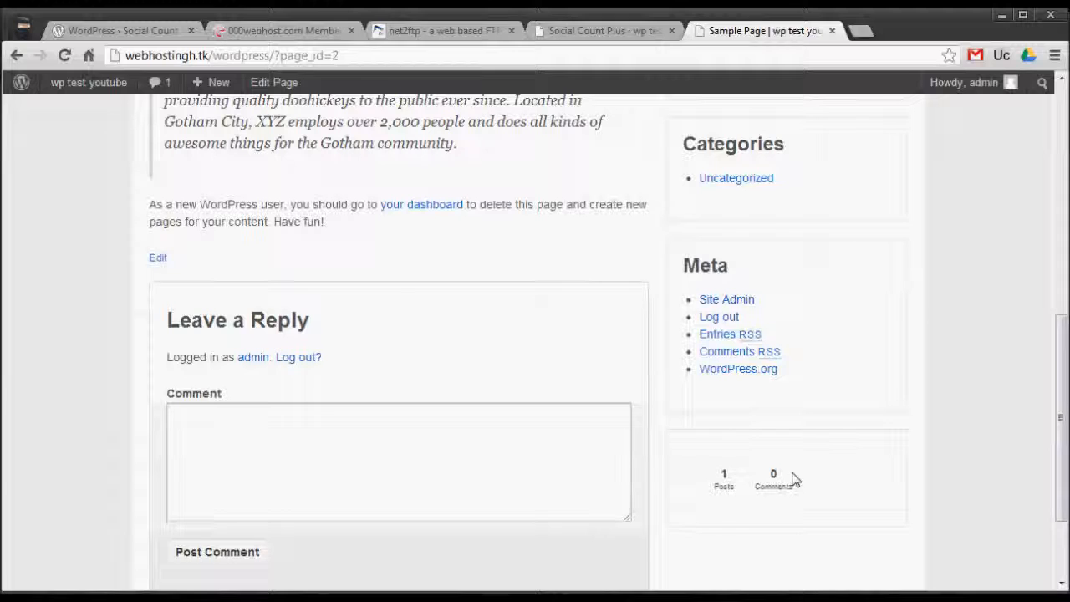
click(449, 31)
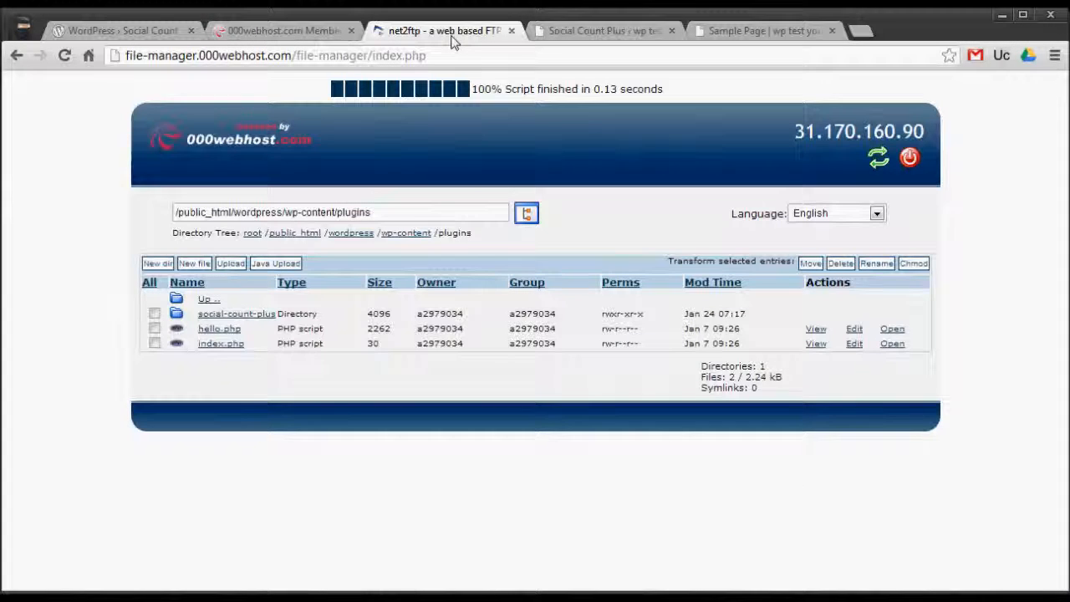